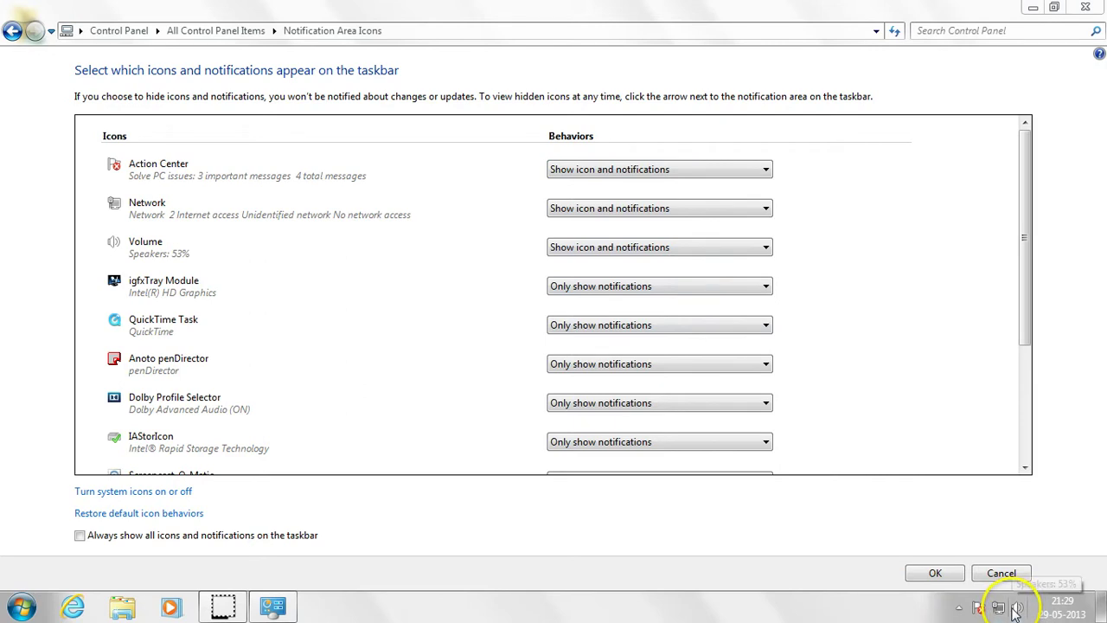
# Set the Volume icon's behavior to Hide icon and notifications, restore Show icon and notifications, and save the notification area settings
pyautogui.click(649, 249)
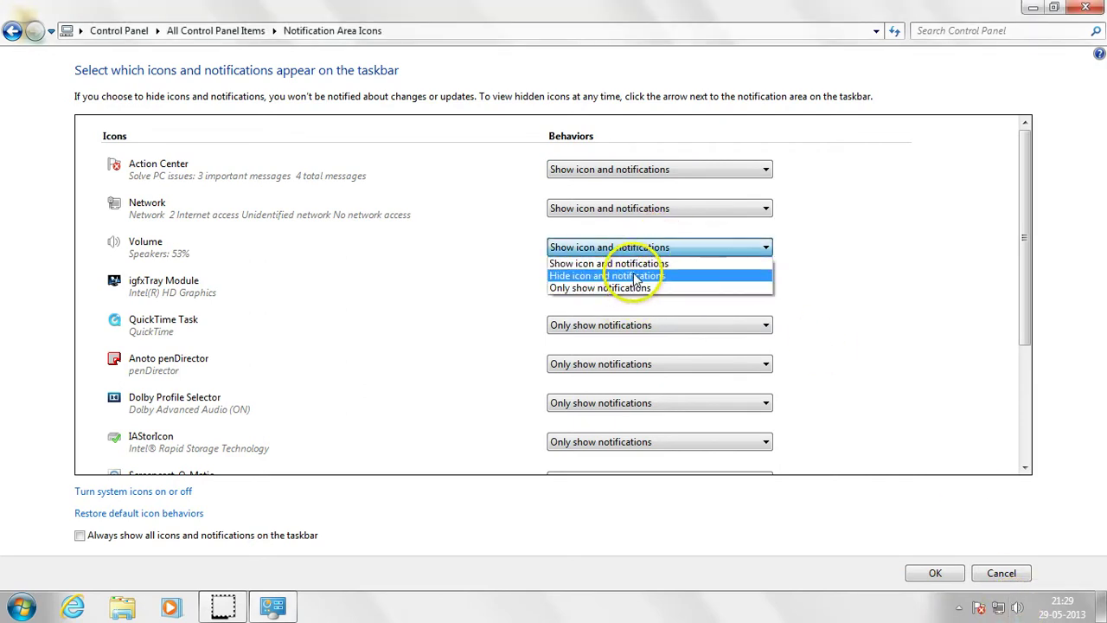
pyautogui.click(634, 277)
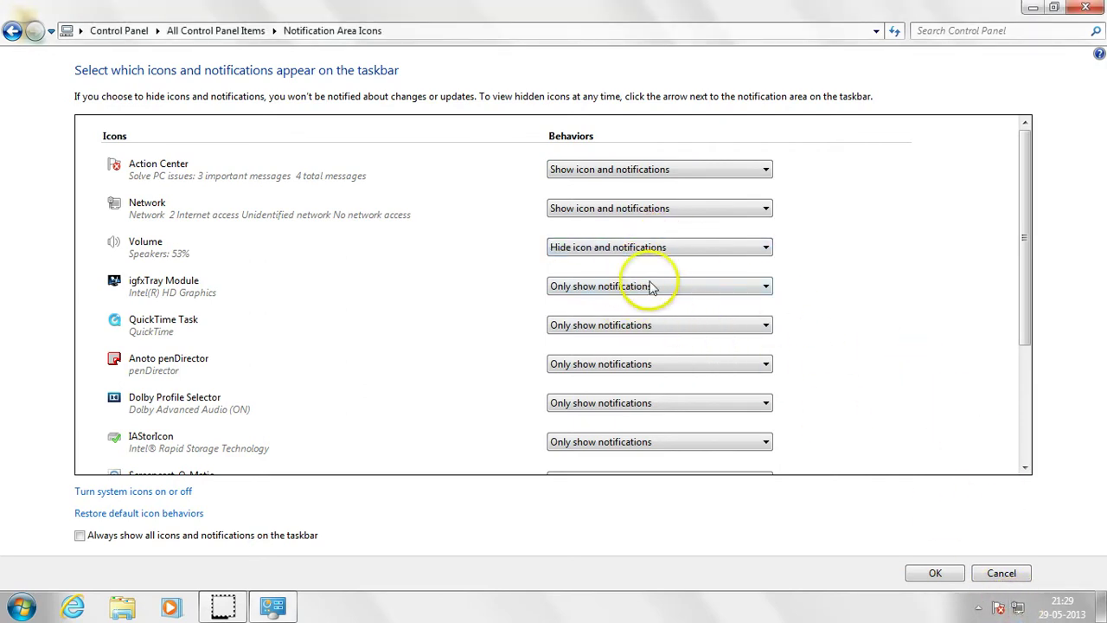
pyautogui.click(660, 251)
pyautogui.click(654, 257)
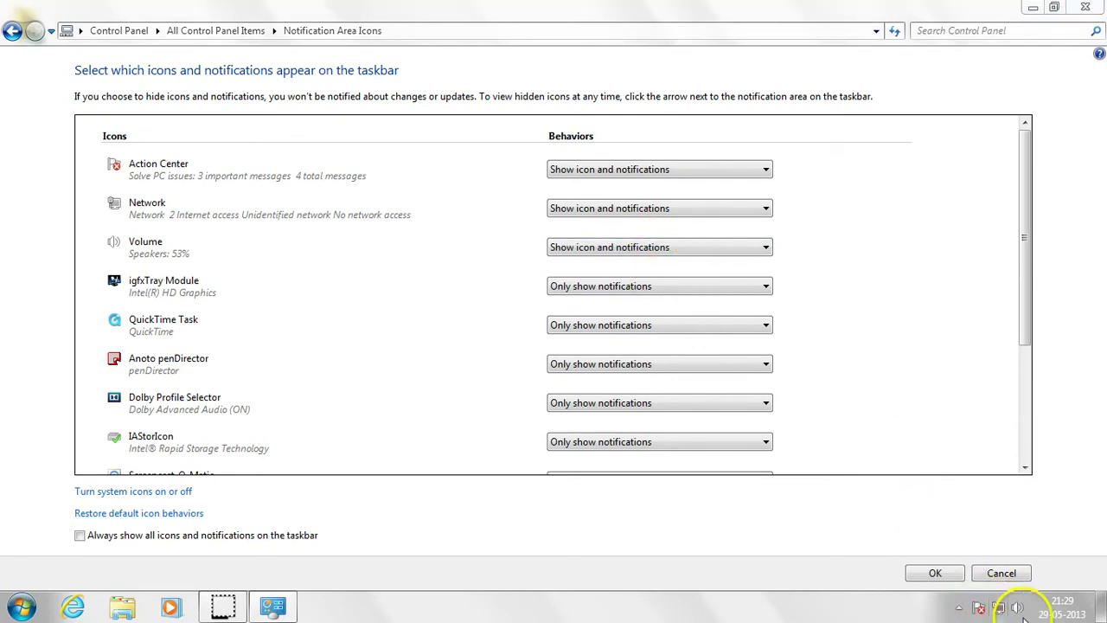
pyautogui.click(951, 573)
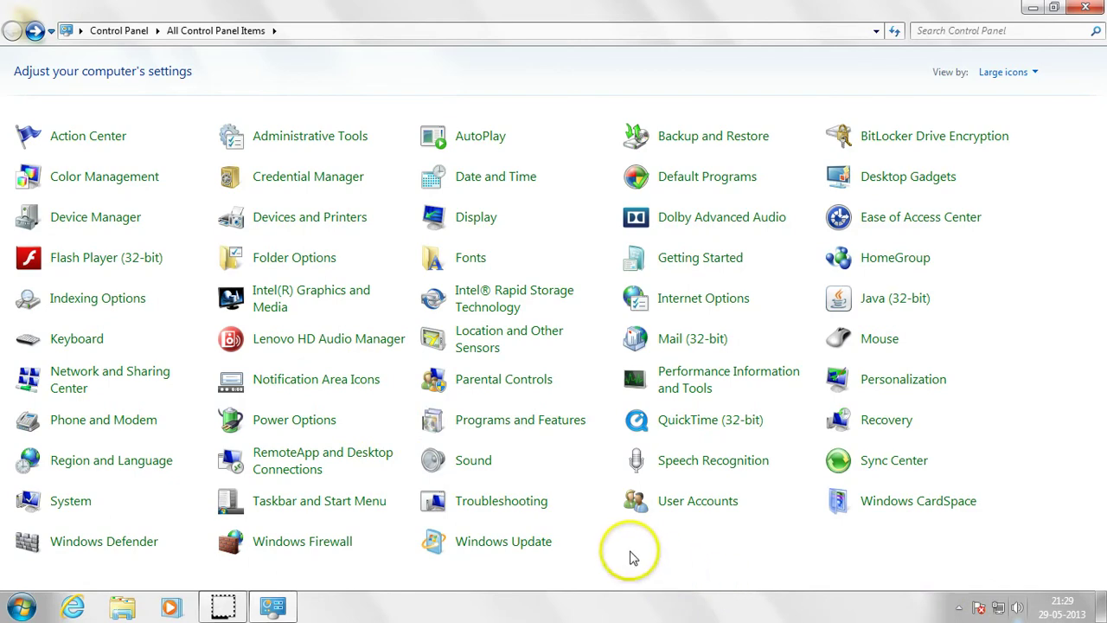
# In Notification Area Icons, turn the option to always show all taskbar icons and notifications on and off again, and save
pyautogui.click(344, 383)
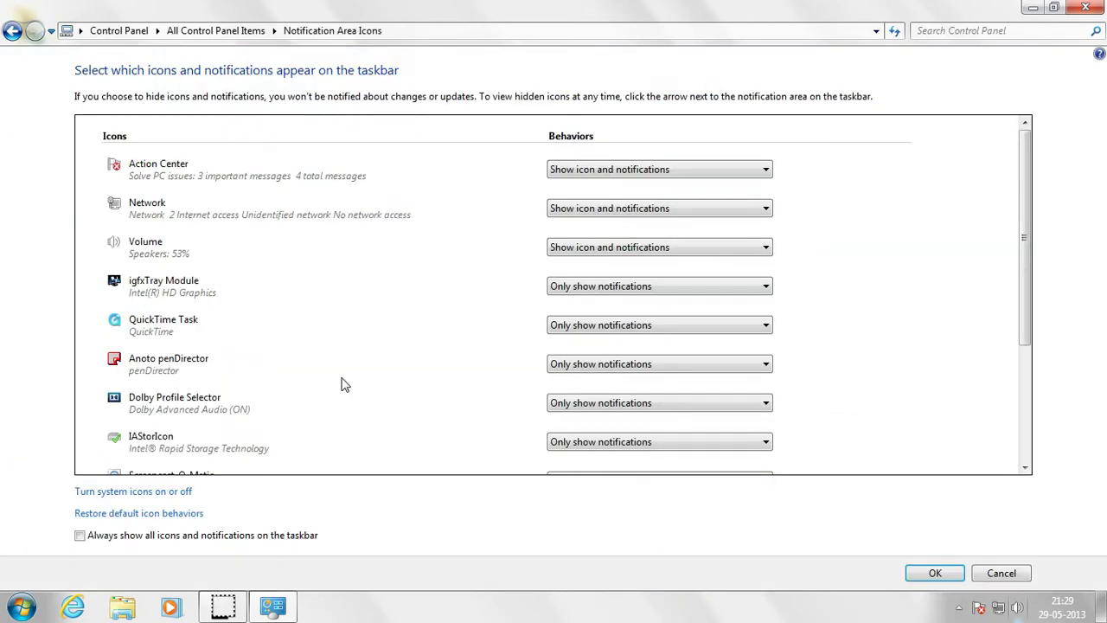
pyautogui.click(210, 536)
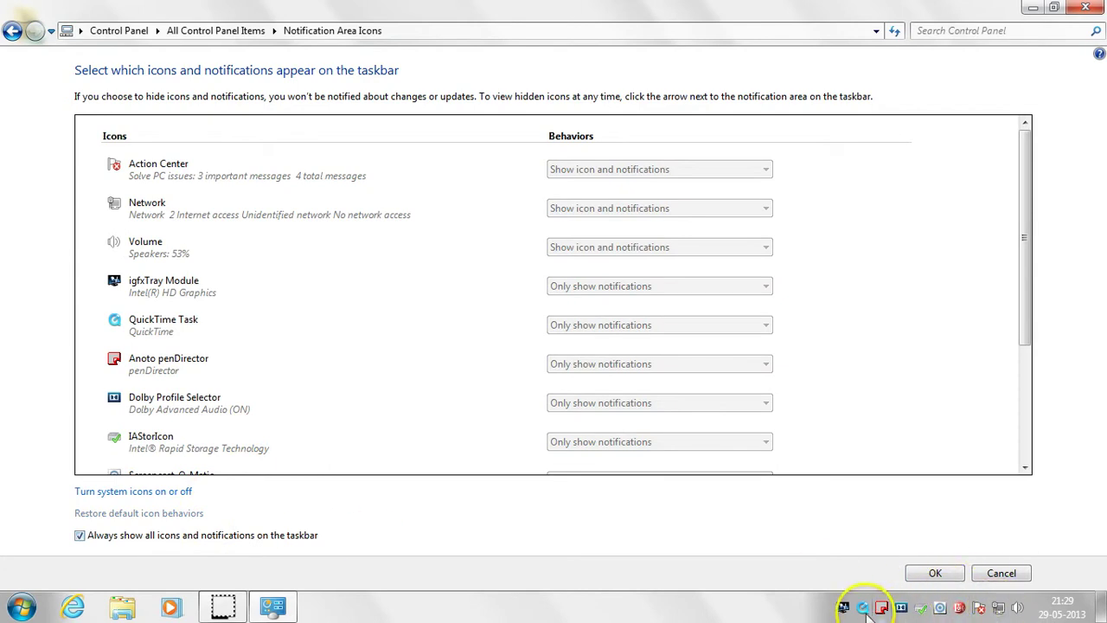
pyautogui.click(139, 535)
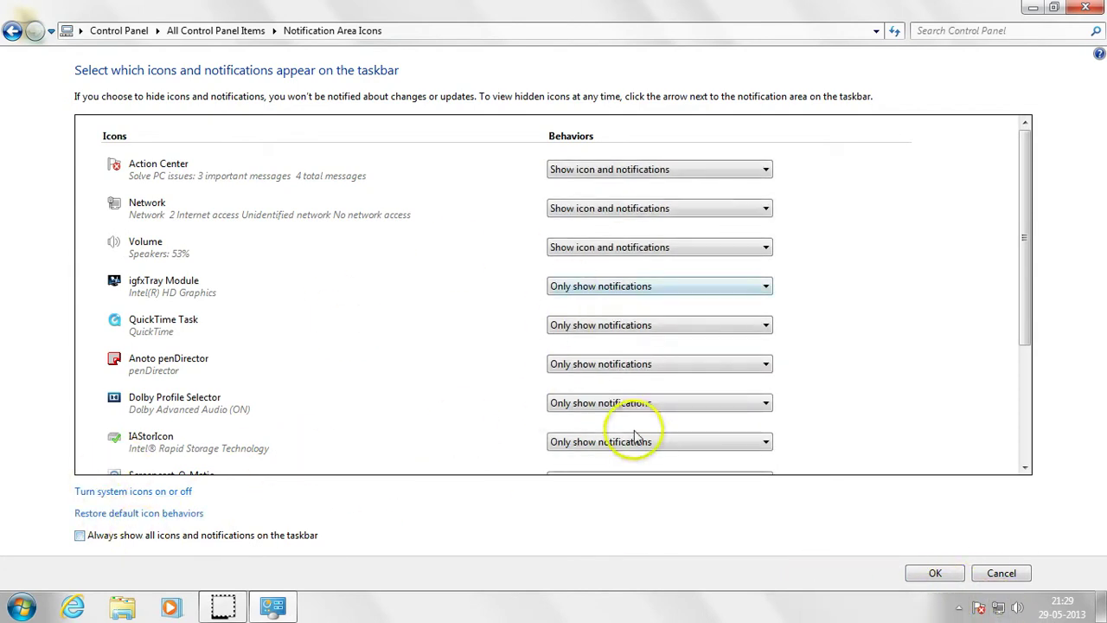
pyautogui.click(921, 578)
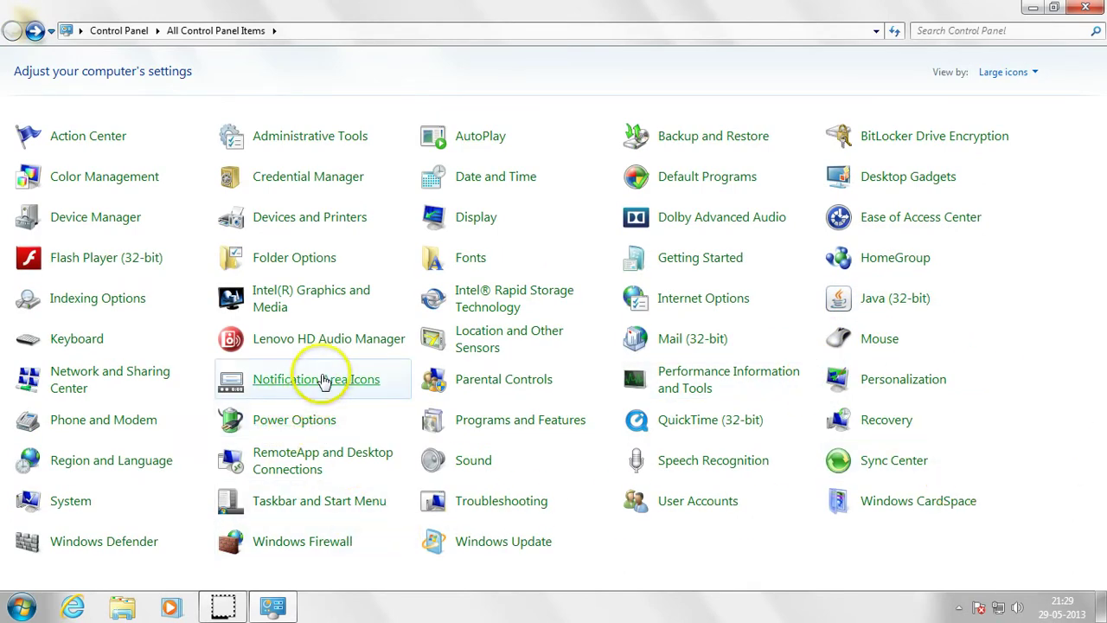
# Try to set up Parental Controls for the Admin account, decline creating a standard account, and return to all Control Panel items
pyautogui.click(481, 386)
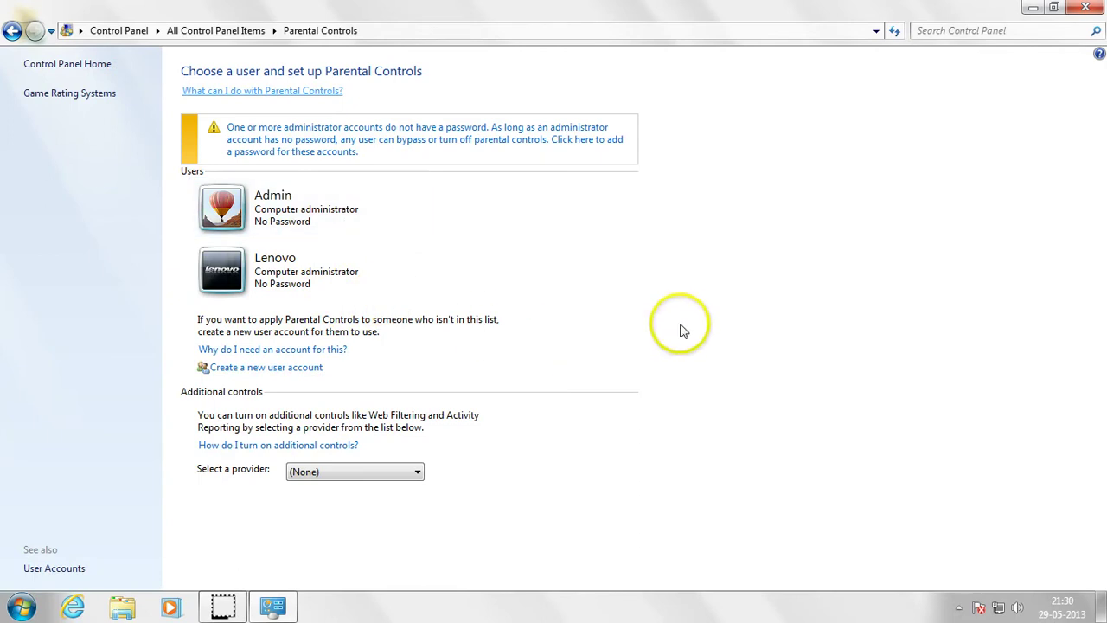
pyautogui.click(358, 216)
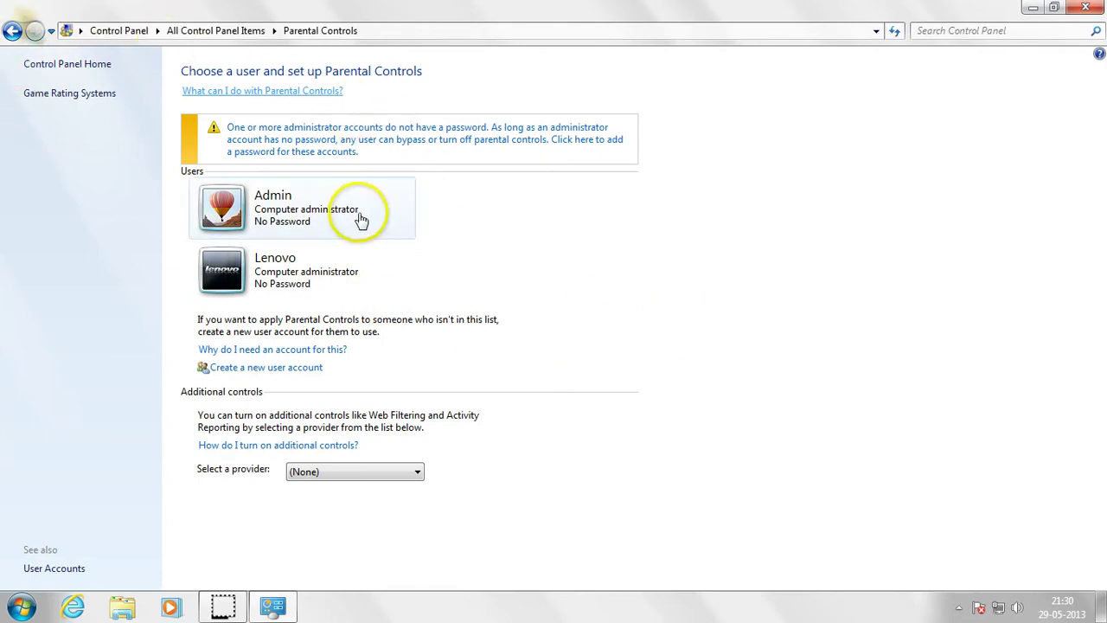
pyautogui.click(647, 312)
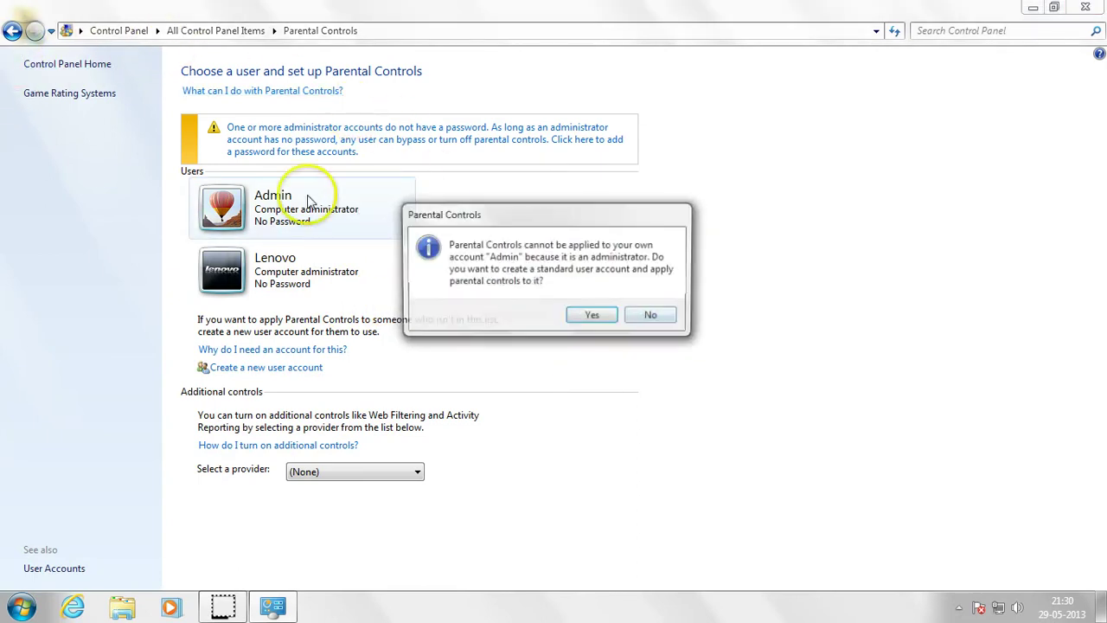
pyautogui.click(671, 317)
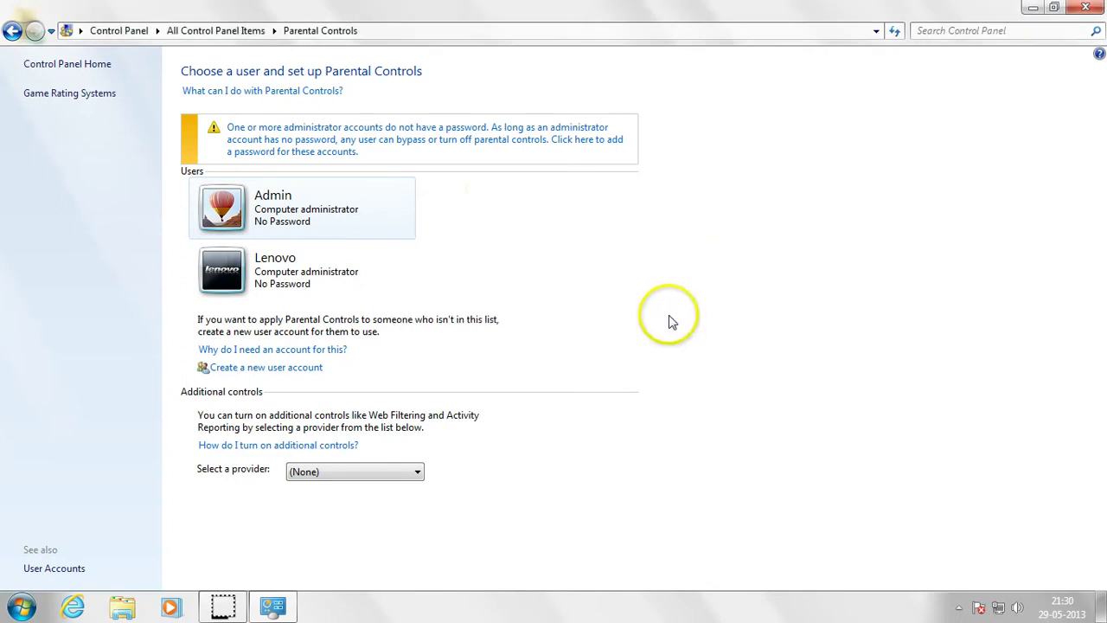
pyautogui.click(12, 32)
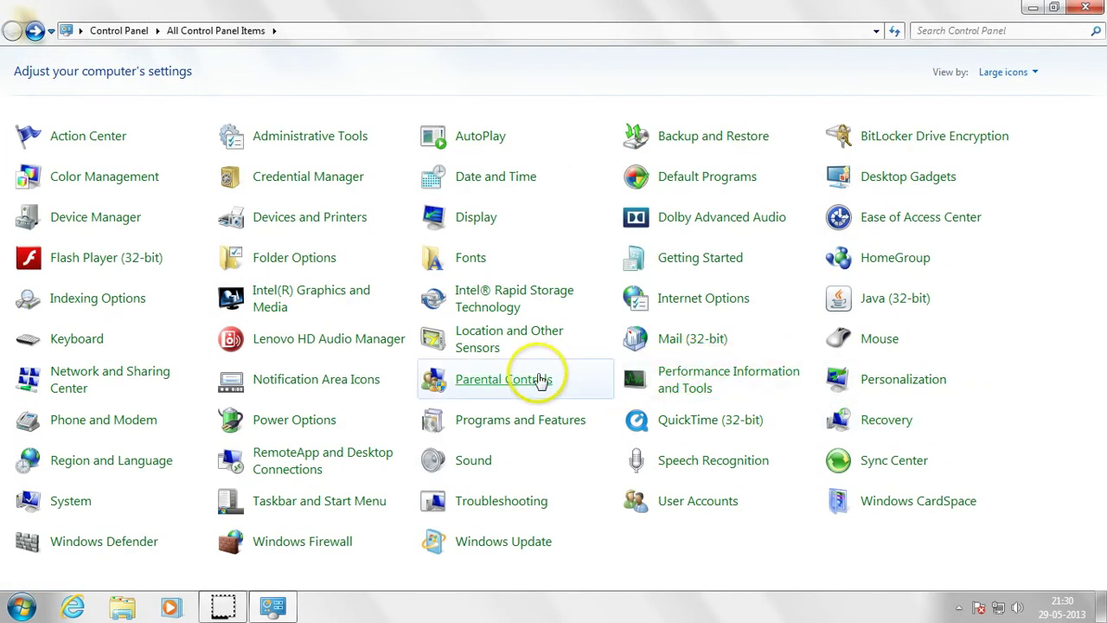
# Open Performance Information and Tools, view the visual effects options, and close them without changes
pyautogui.click(732, 383)
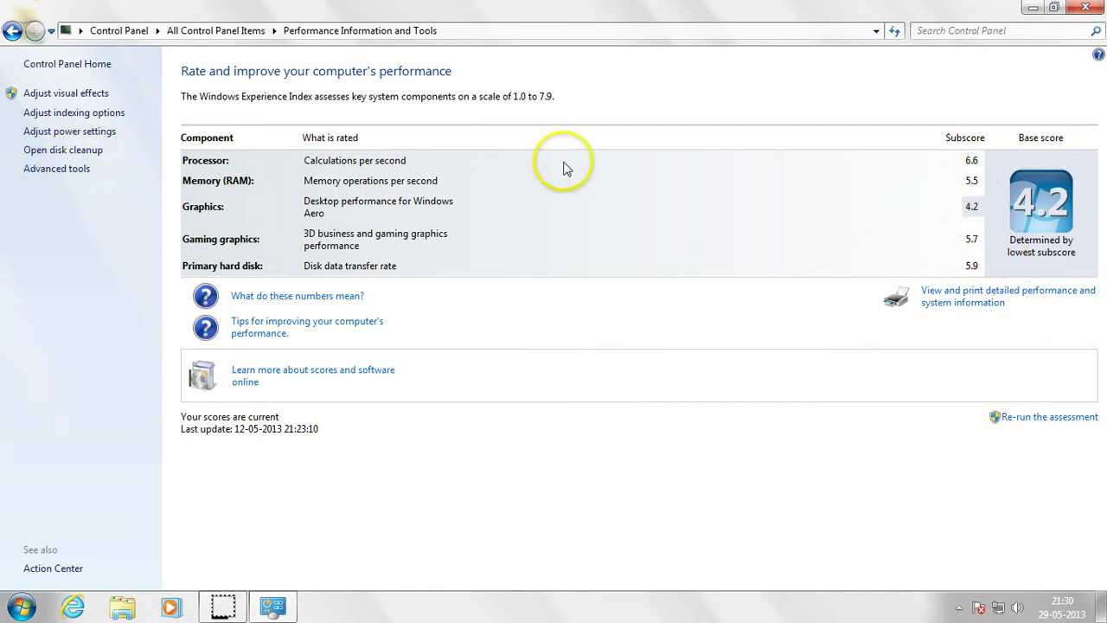
pyautogui.click(65, 94)
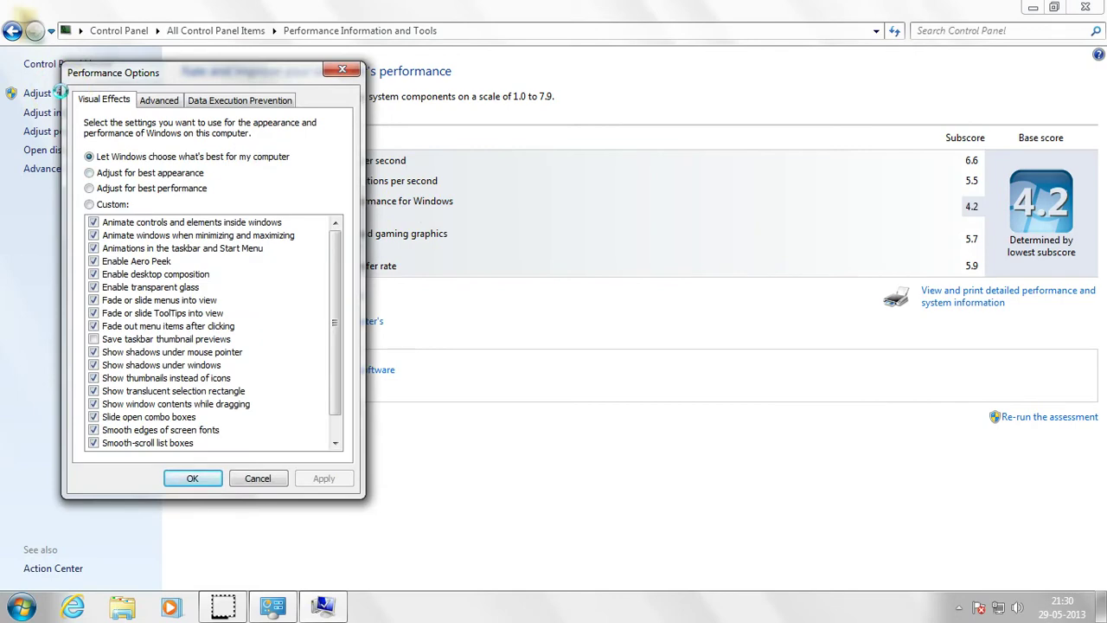
pyautogui.press('Escape')
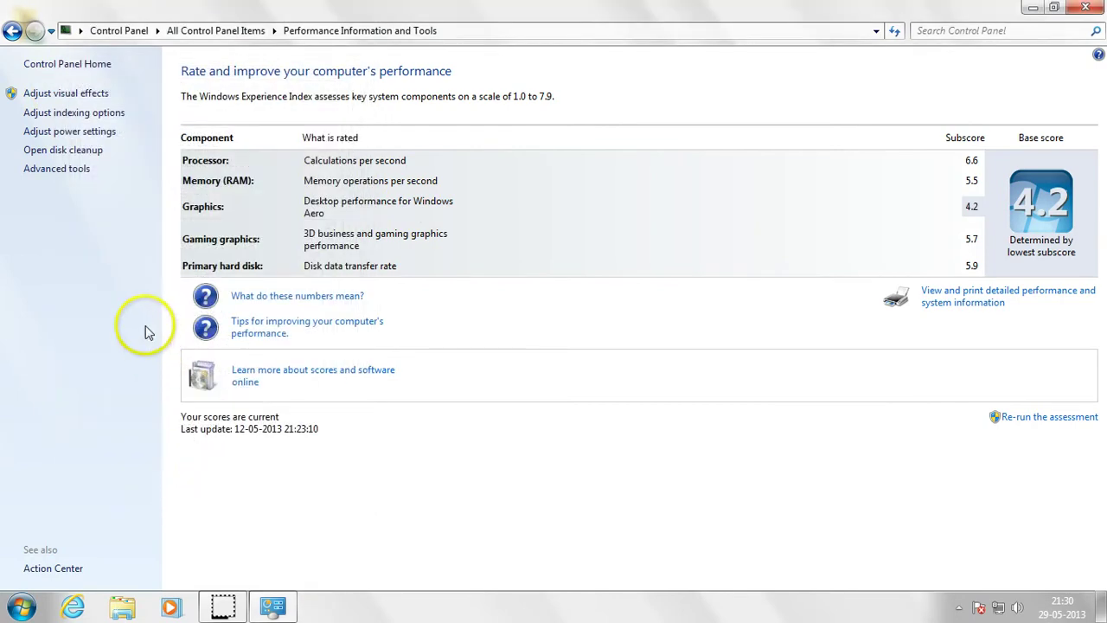
# View the indexing options, select the Users location in the list of included locations, and close the dialog
pyautogui.click(86, 113)
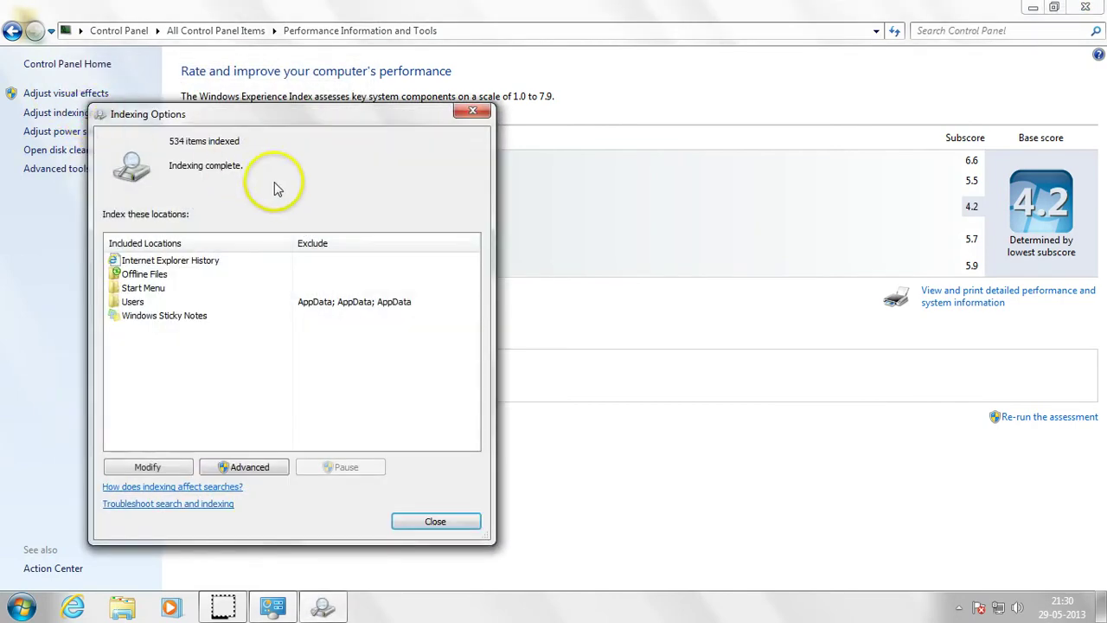
pyautogui.click(198, 301)
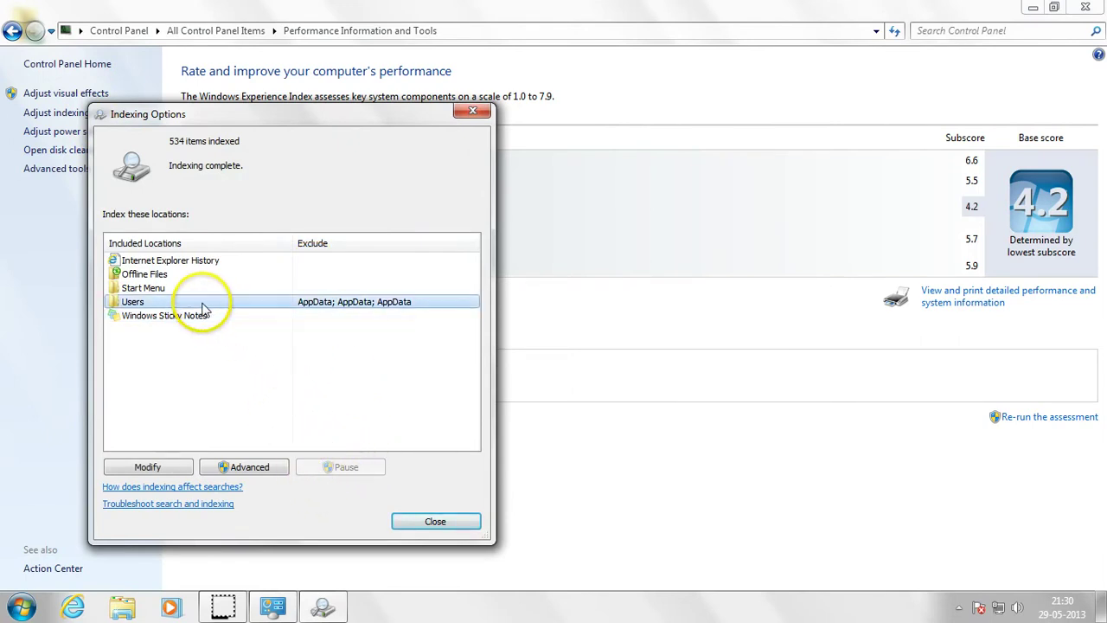
pyautogui.click(452, 522)
# View the power plans and the Disk Cleanup drive selection from Performance Information and Tools, leaving both without changes
pyautogui.click(113, 132)
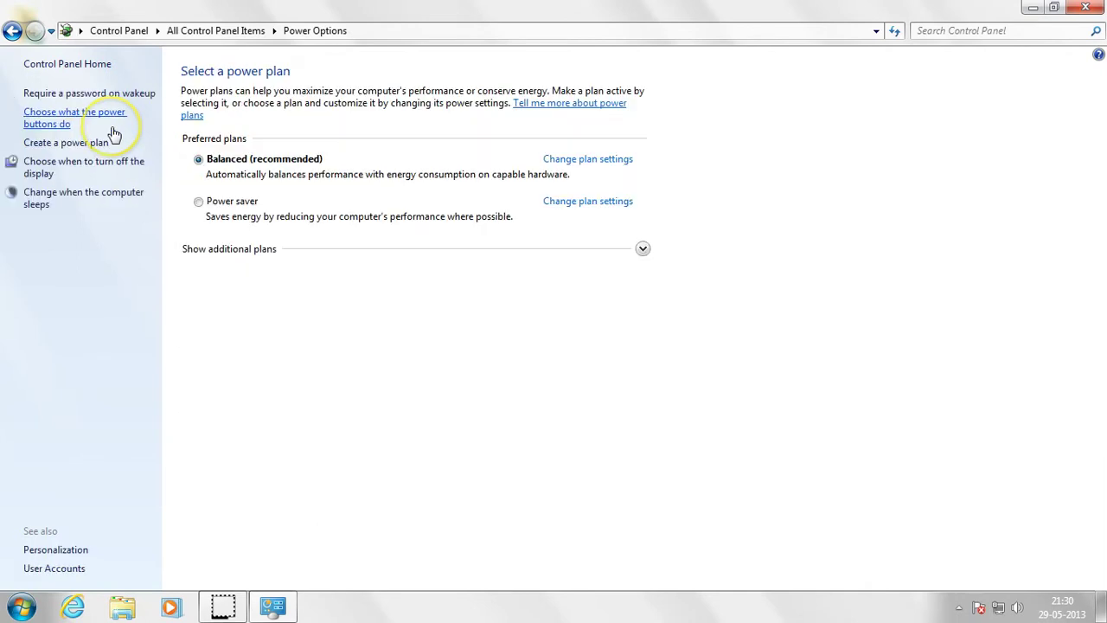
pyautogui.click(10, 31)
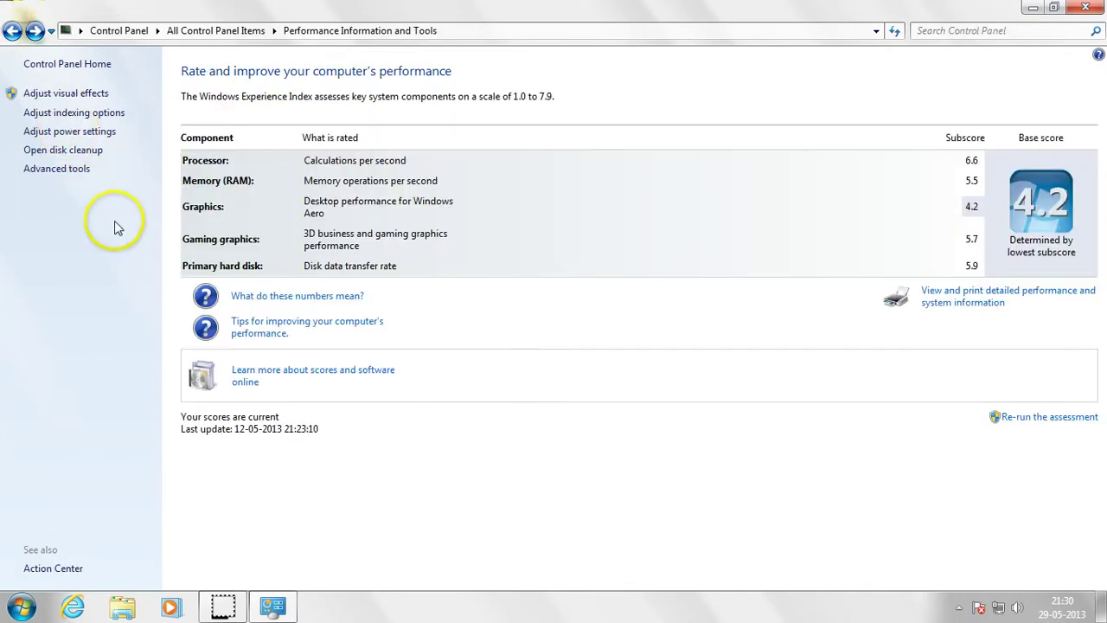
pyautogui.click(65, 152)
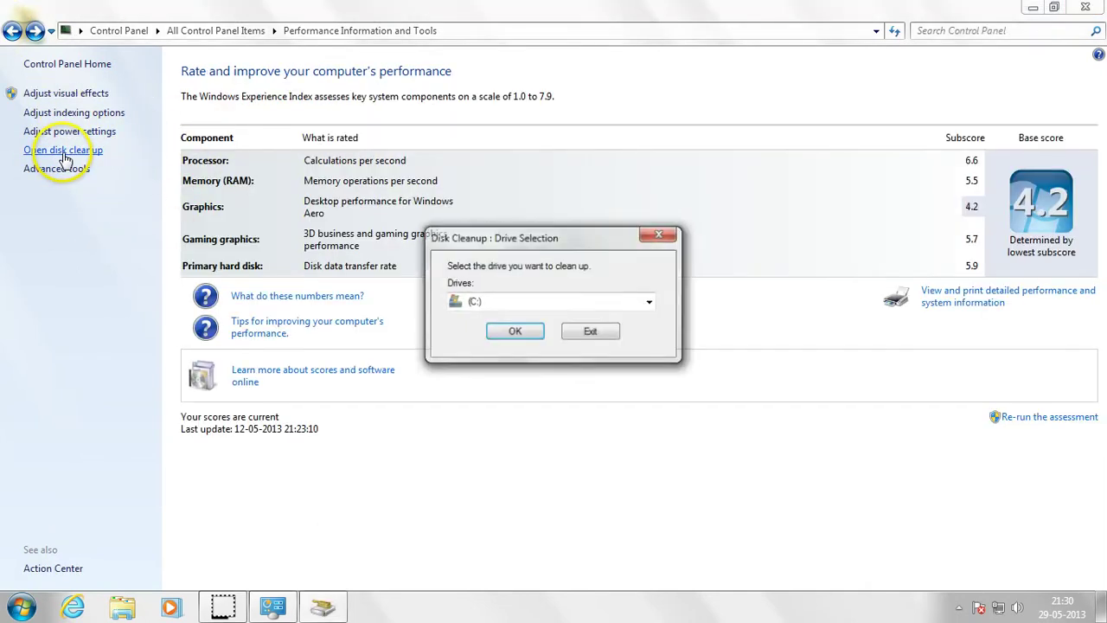
pyautogui.click(581, 357)
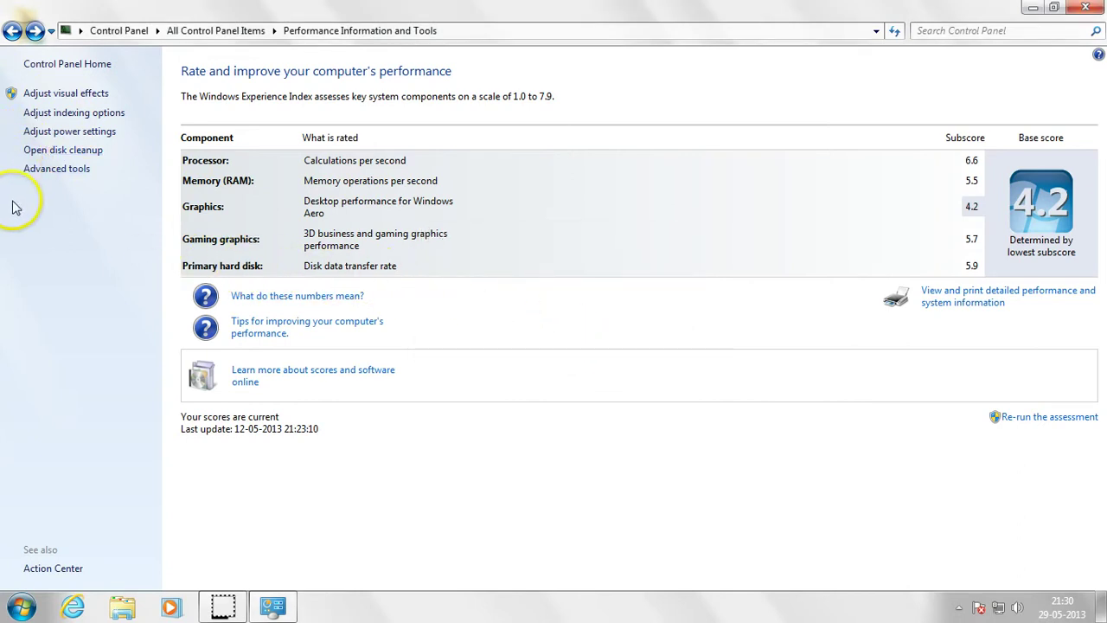
# View the Advanced Tools of Performance Information and Tools and return to all Control Panel items
pyautogui.click(53, 170)
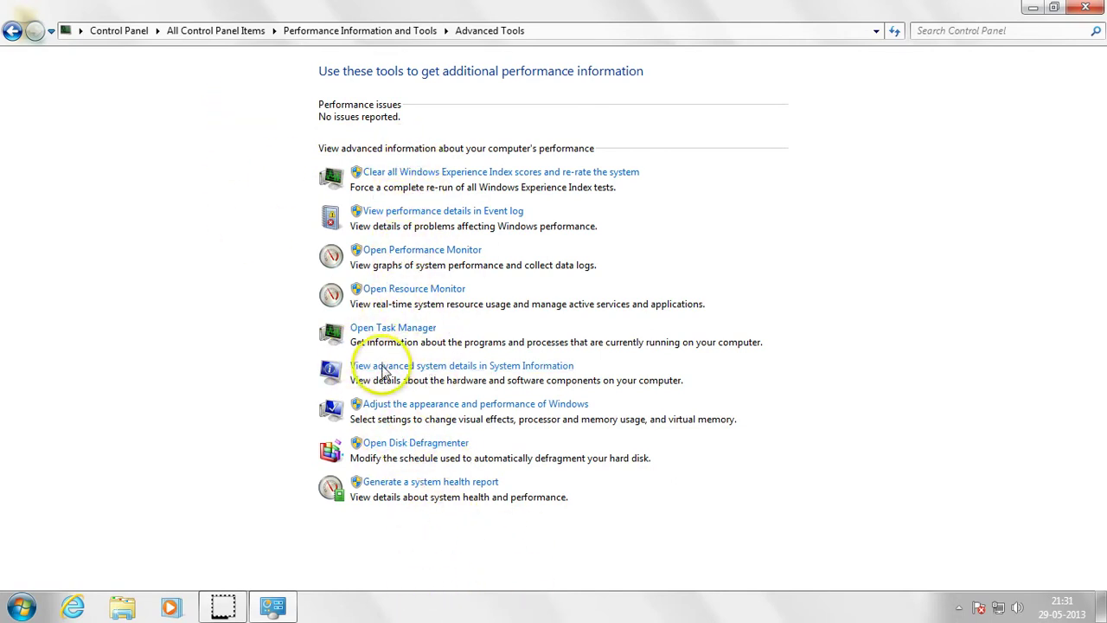
pyautogui.click(12, 33)
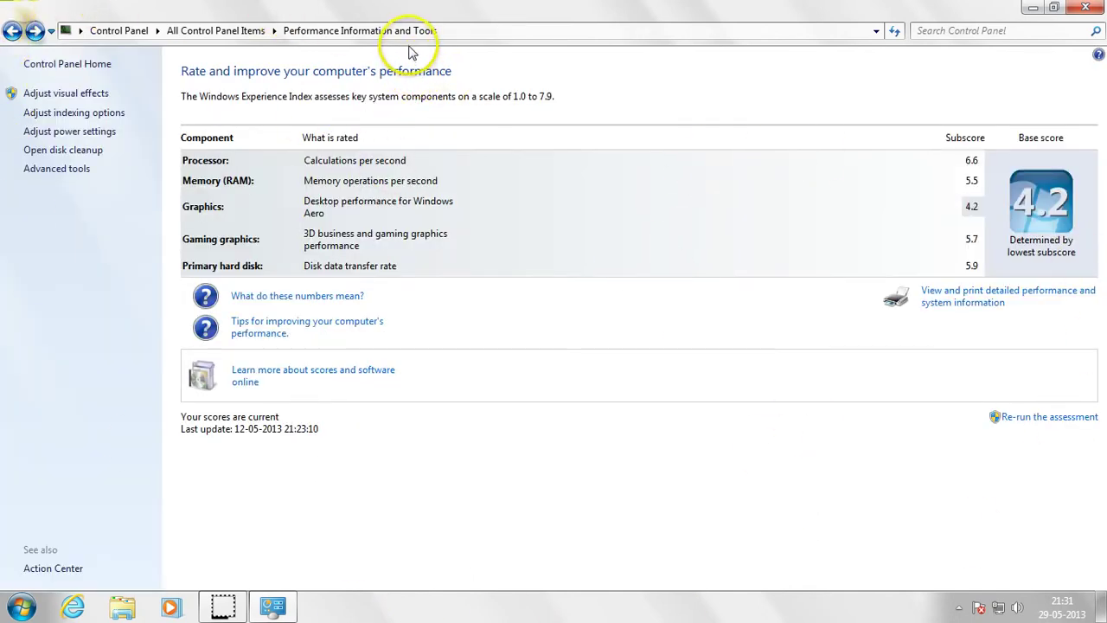
pyautogui.click(12, 32)
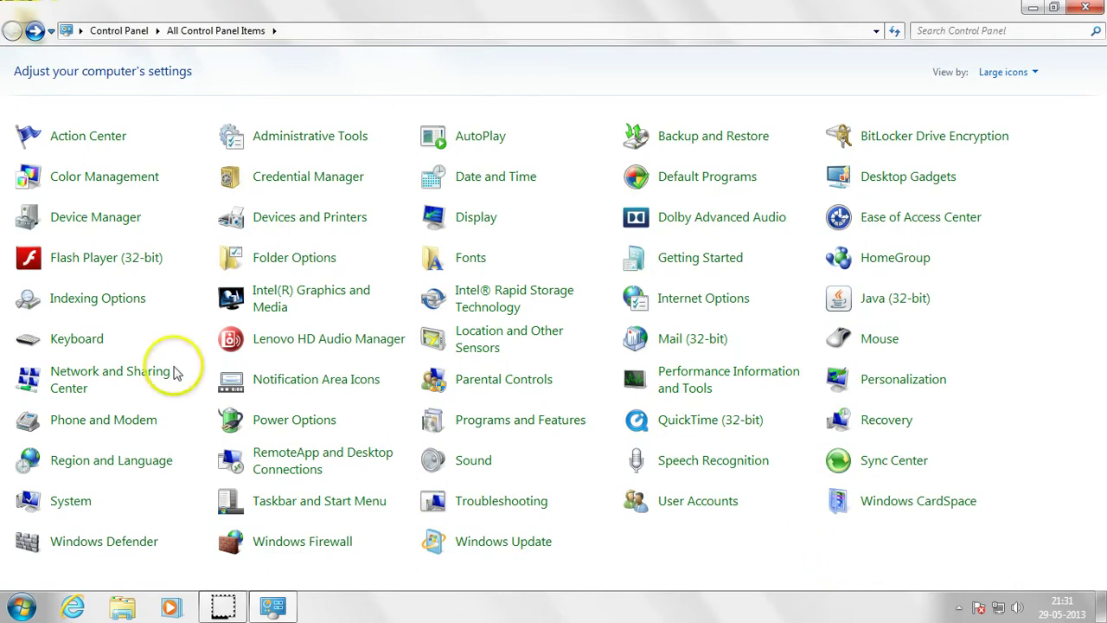
# Open Phone and Modem, look at the area code field in the location information, and cancel the dialog
pyautogui.click(87, 429)
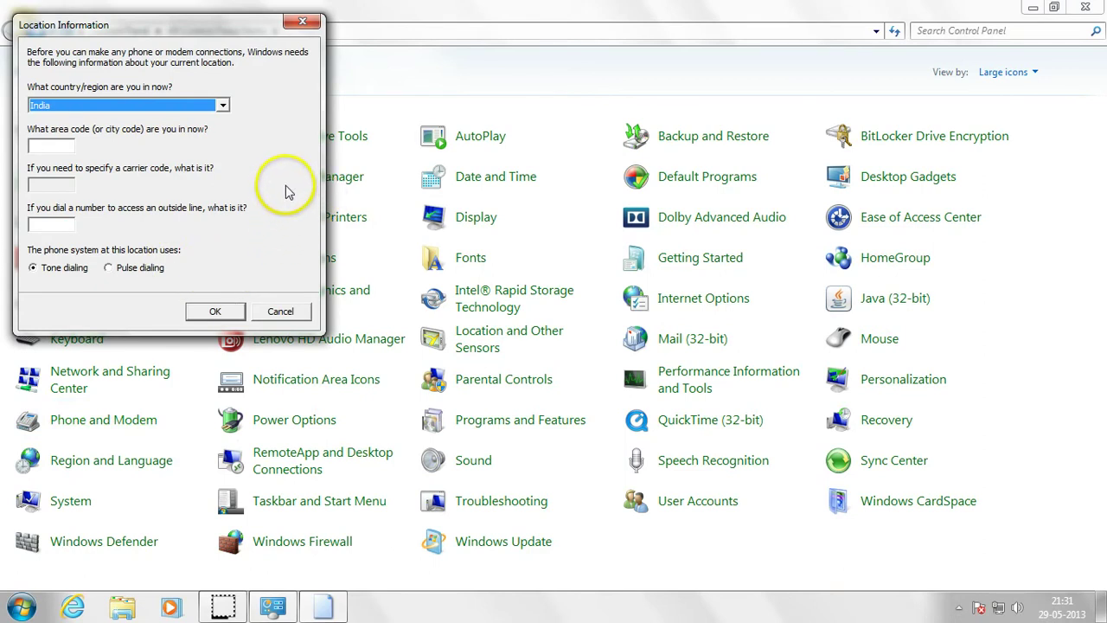
pyautogui.click(45, 147)
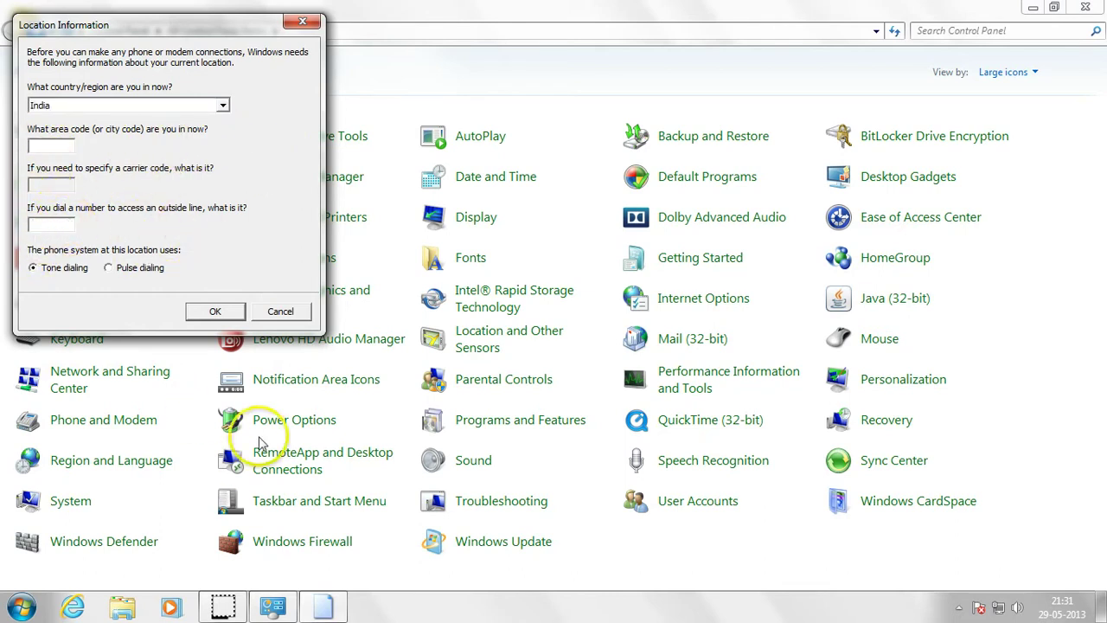
pyautogui.click(269, 315)
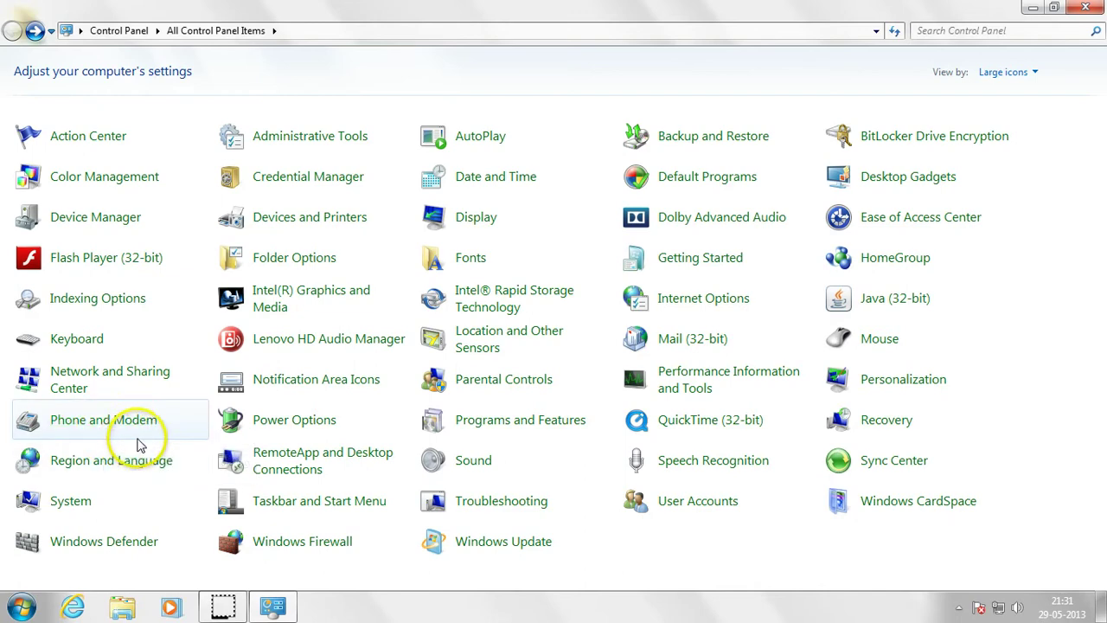
# Open Recovery, view the advanced recovery methods, cancel out of them, and return to all Control Panel items
pyautogui.click(887, 421)
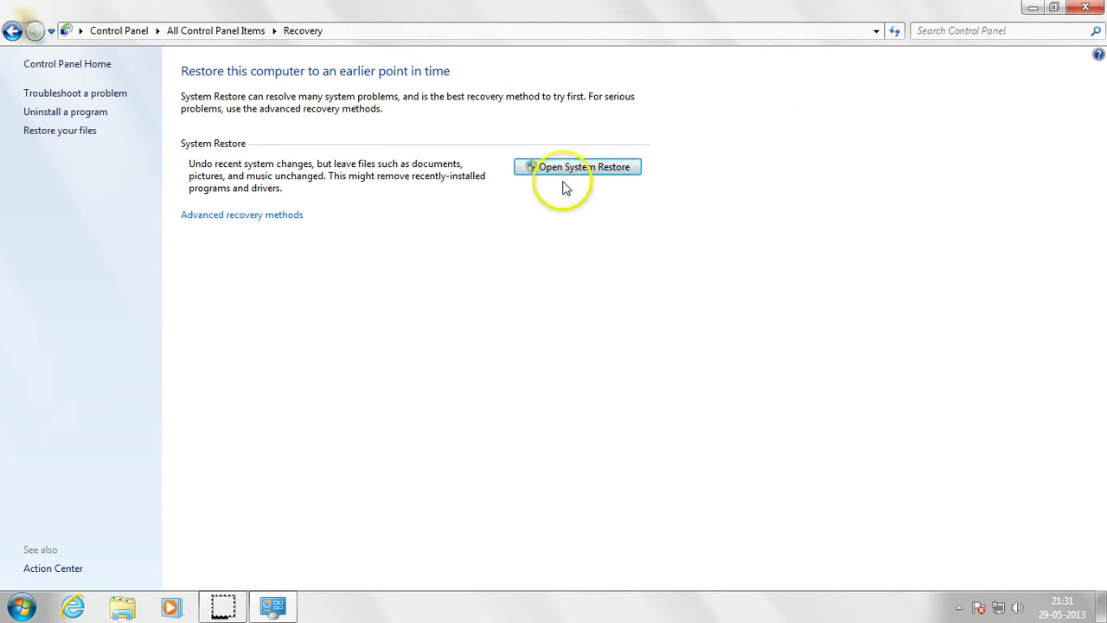
pyautogui.click(205, 216)
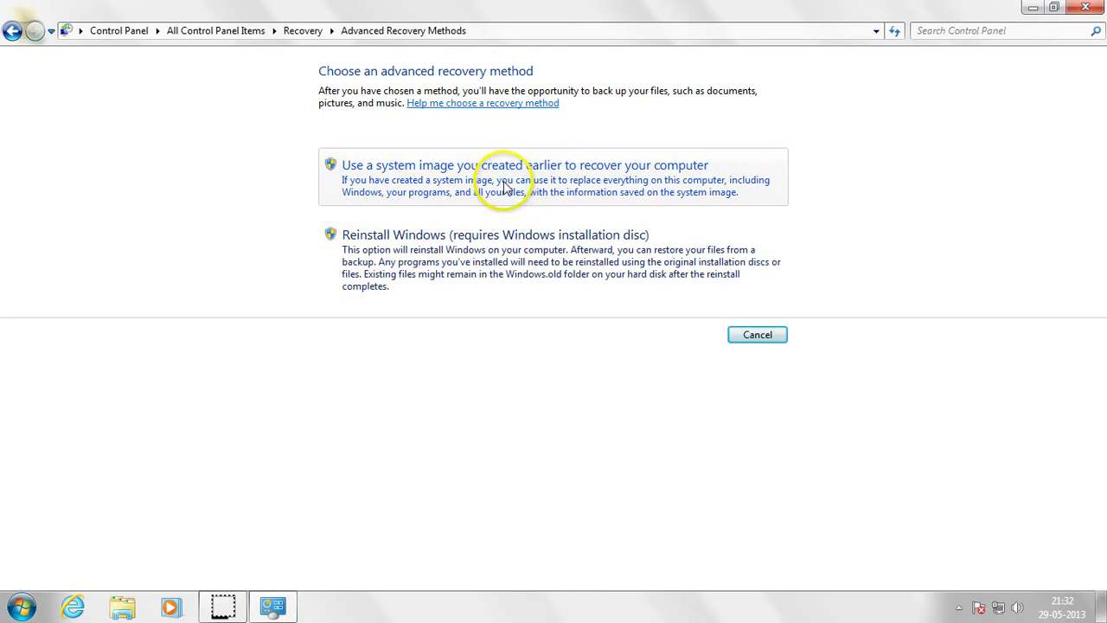
pyautogui.click(761, 337)
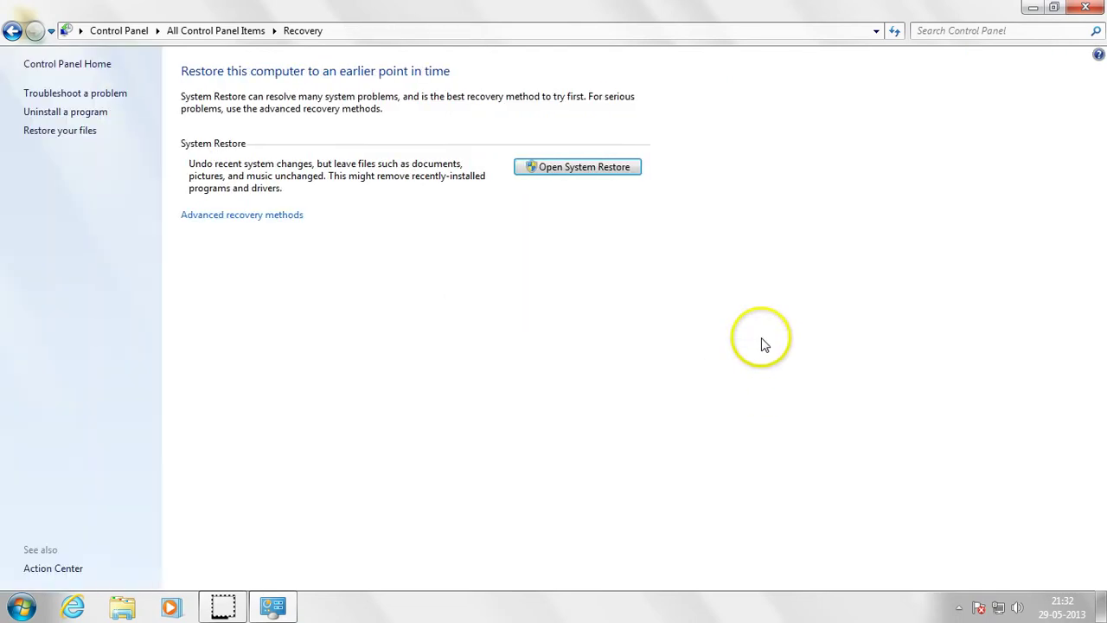
pyautogui.click(12, 31)
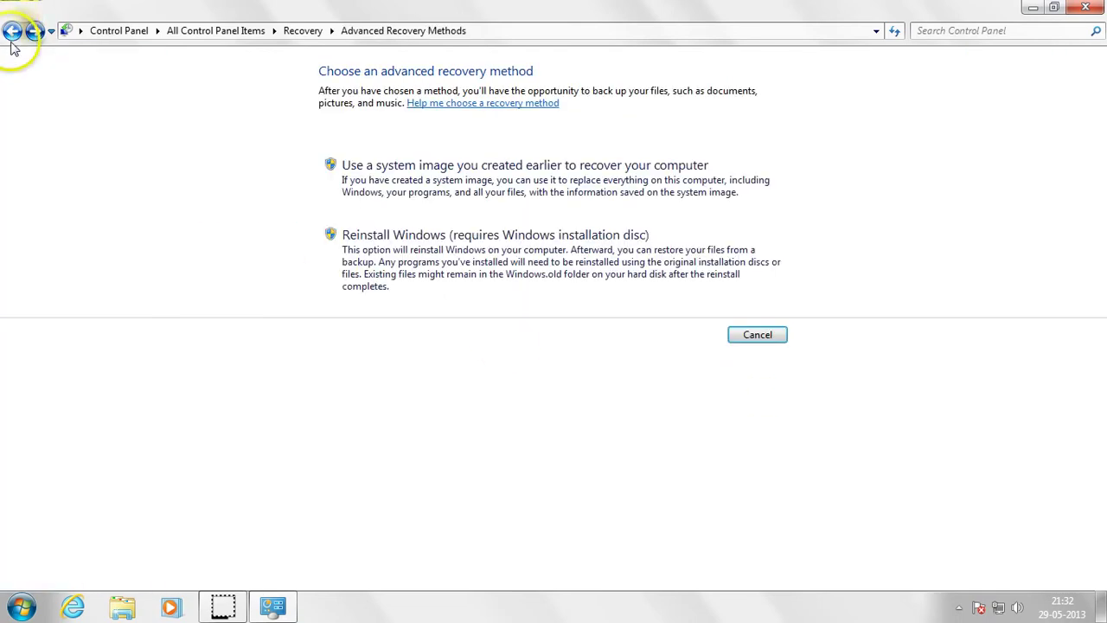
pyautogui.click(13, 31)
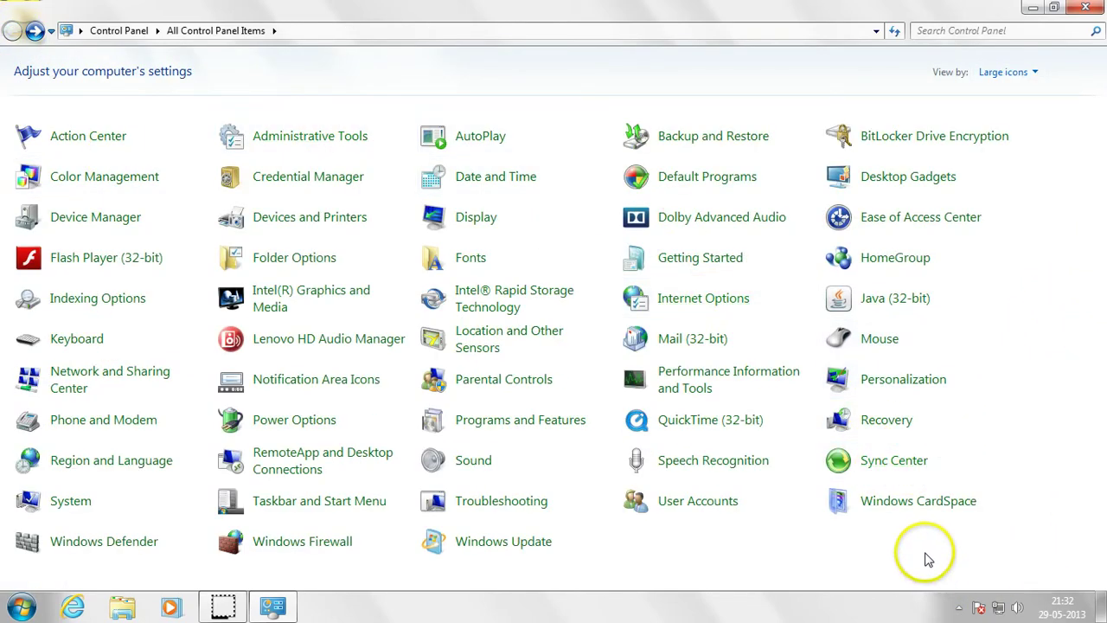
# View the Text to Speech and advanced options of Speech Recognition without changes and return to all Control Panel items
pyautogui.click(711, 467)
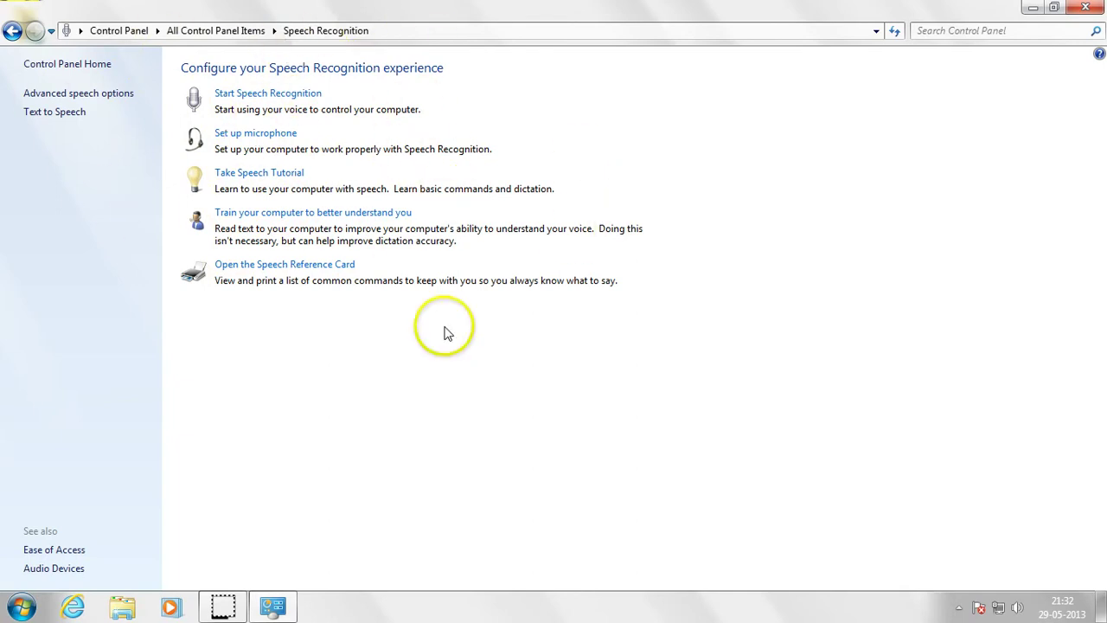
pyautogui.click(52, 112)
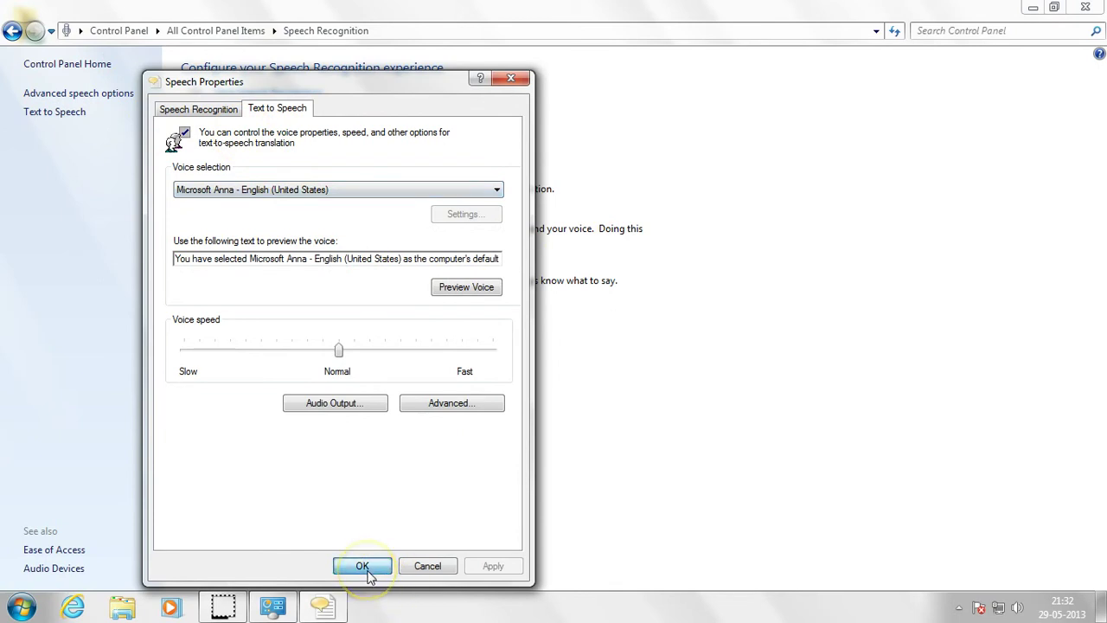
pyautogui.click(363, 567)
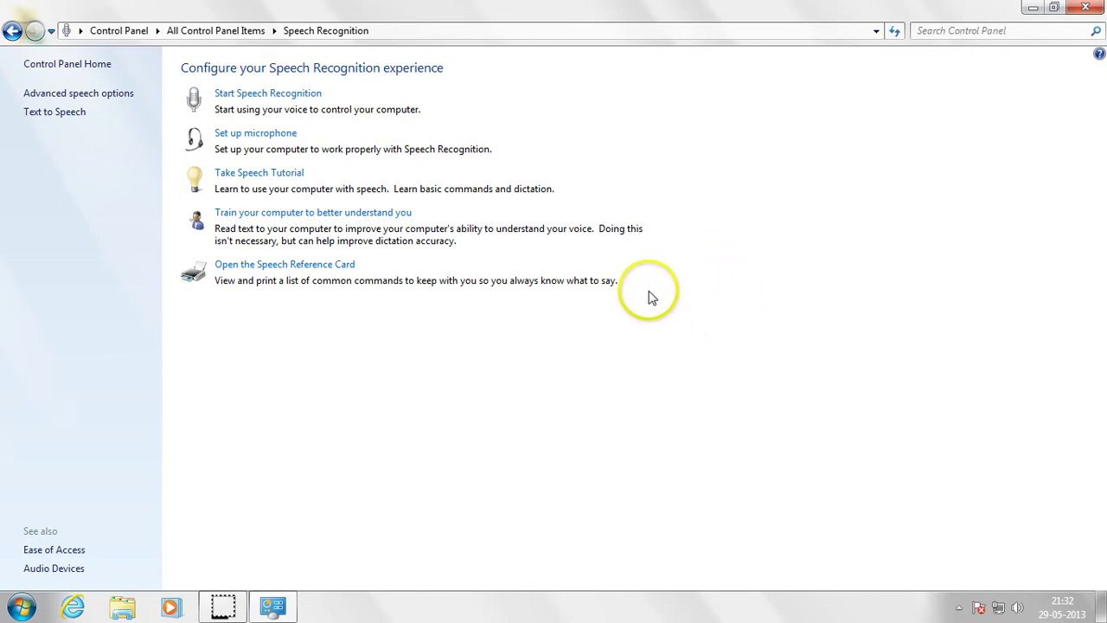
pyautogui.click(92, 97)
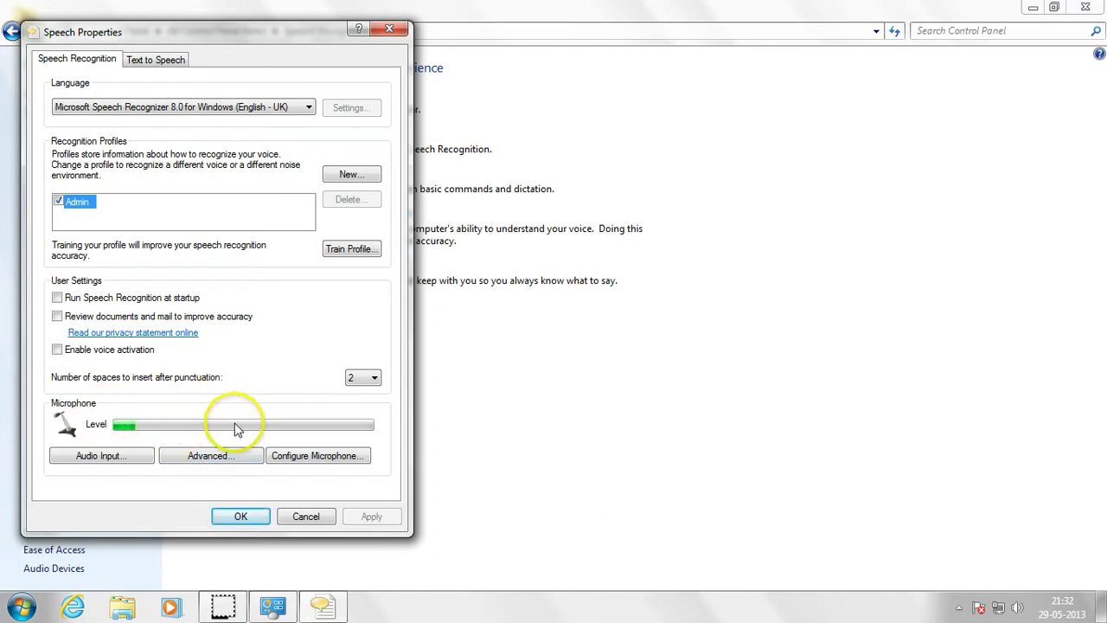
pyautogui.click(241, 517)
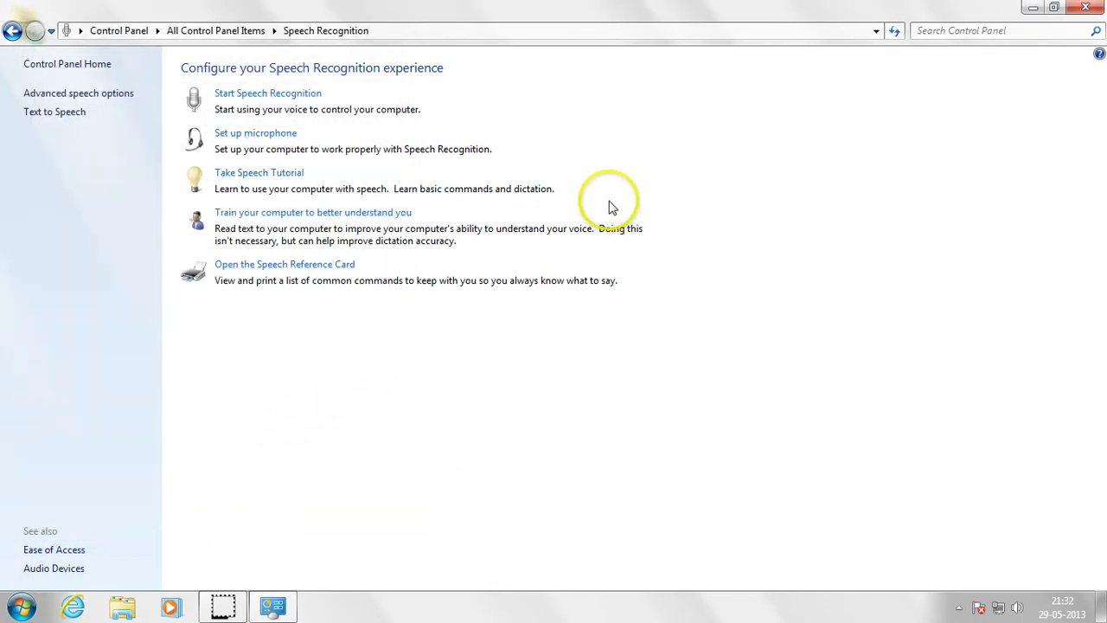
pyautogui.click(13, 30)
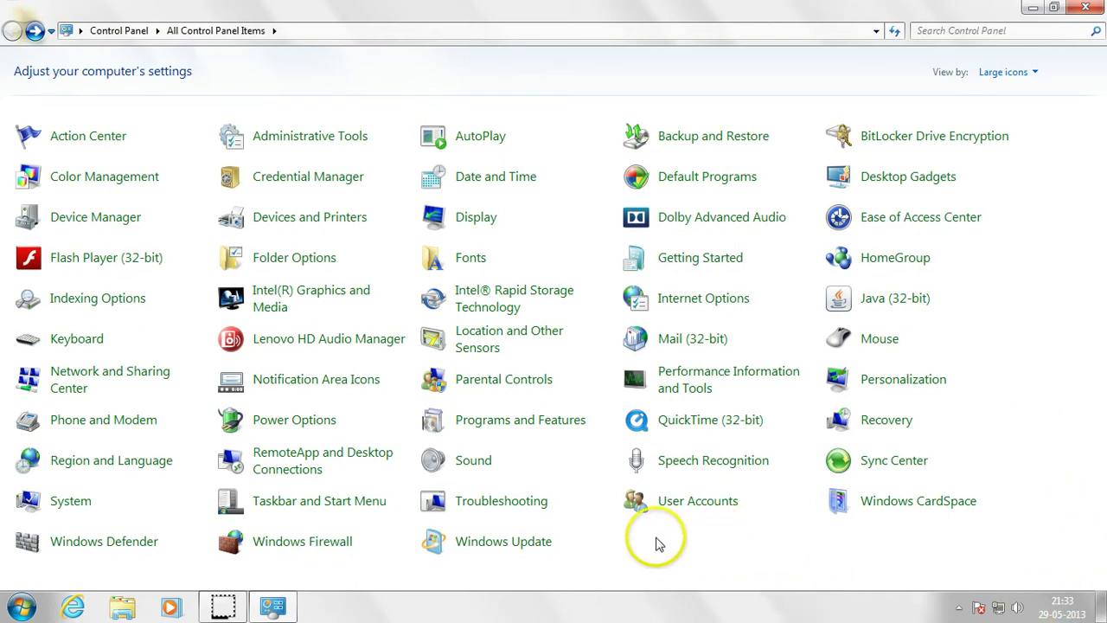
# View the Troubleshooting categories and return to all Control Panel items
pyautogui.click(501, 506)
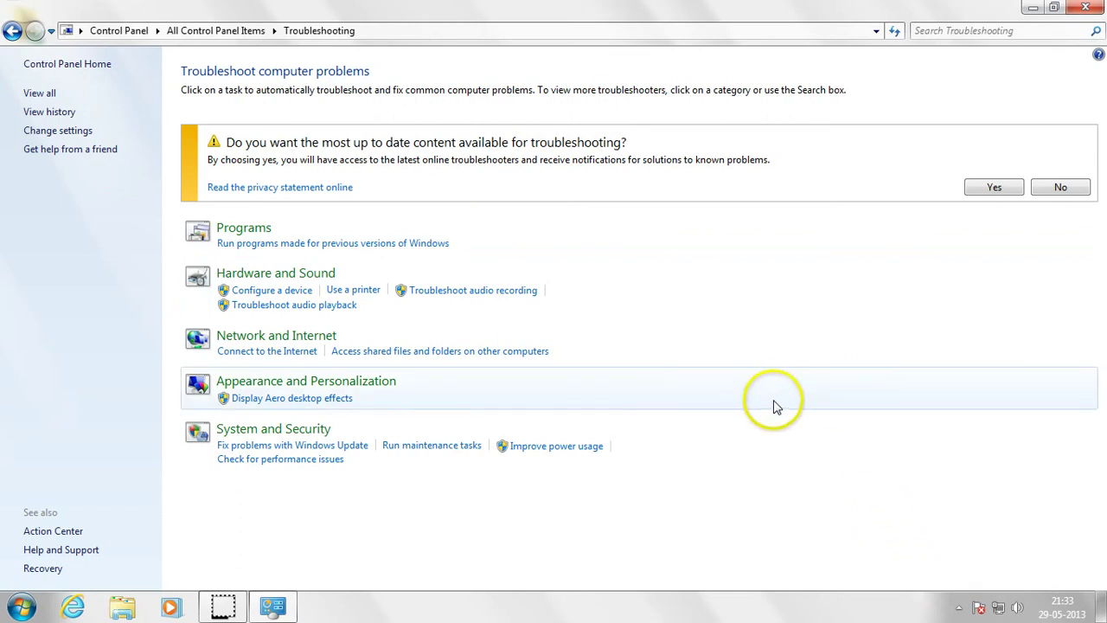
pyautogui.click(11, 32)
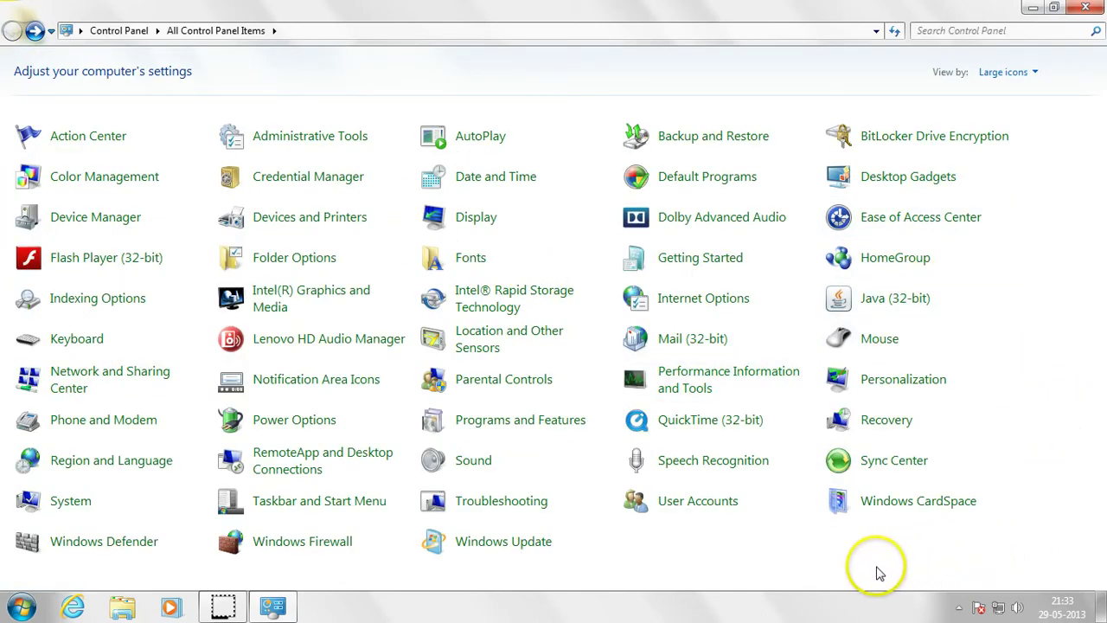
# Open User Accounts, look at the account name change page, and go back without renaming the account
pyautogui.click(684, 511)
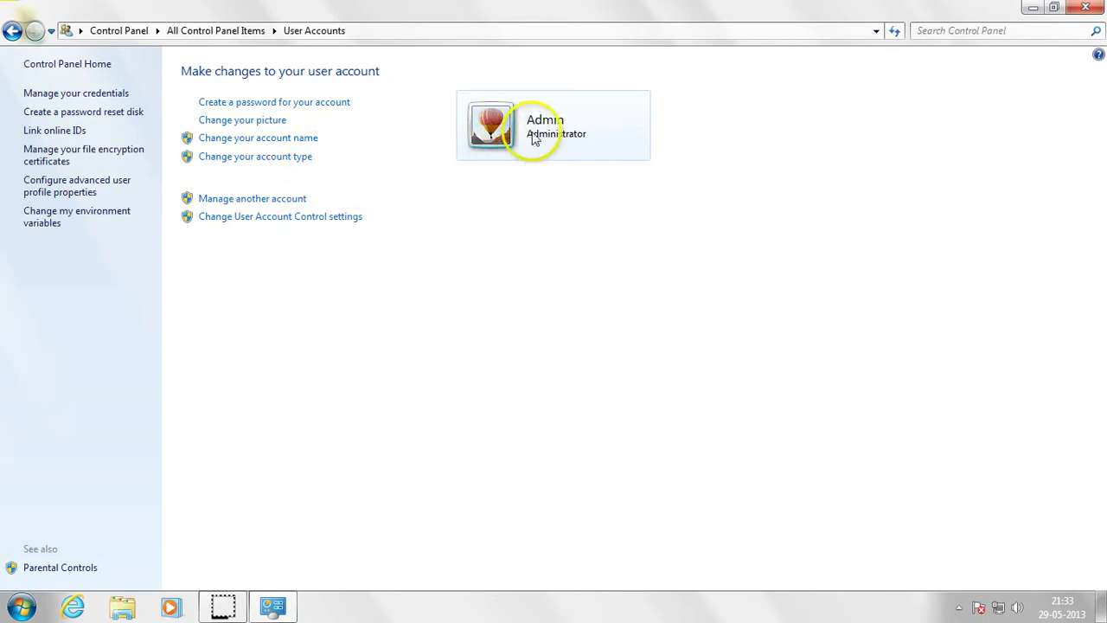
pyautogui.click(295, 139)
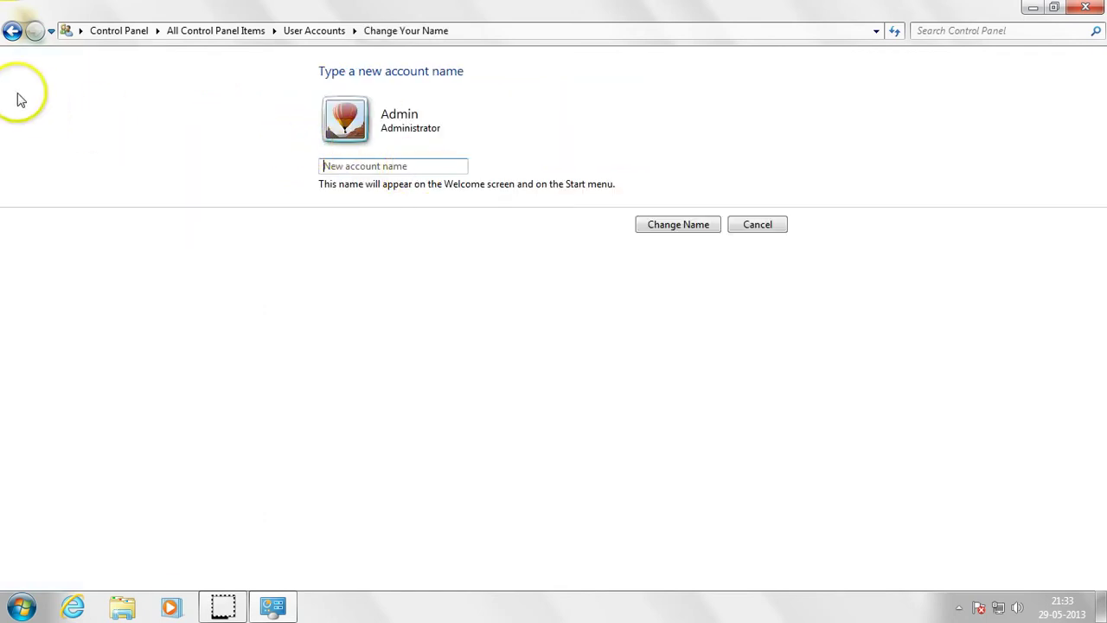
pyautogui.hotkey('alt', 'Left')
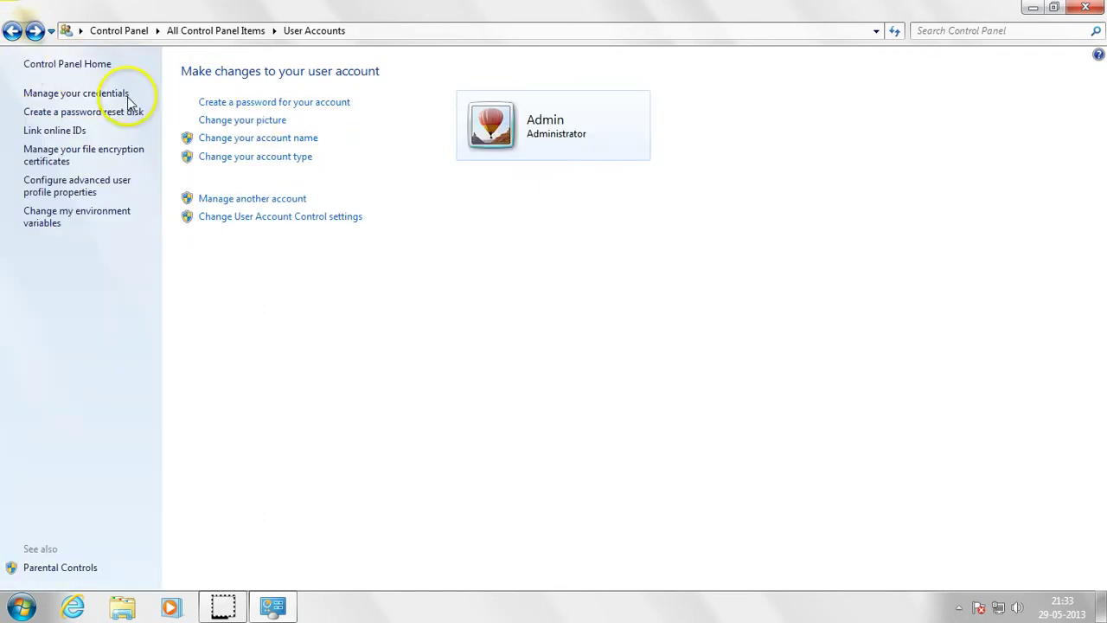
# Change the Admin account's picture to the SkillTrain Logo image from the Pictures library
pyautogui.click(258, 121)
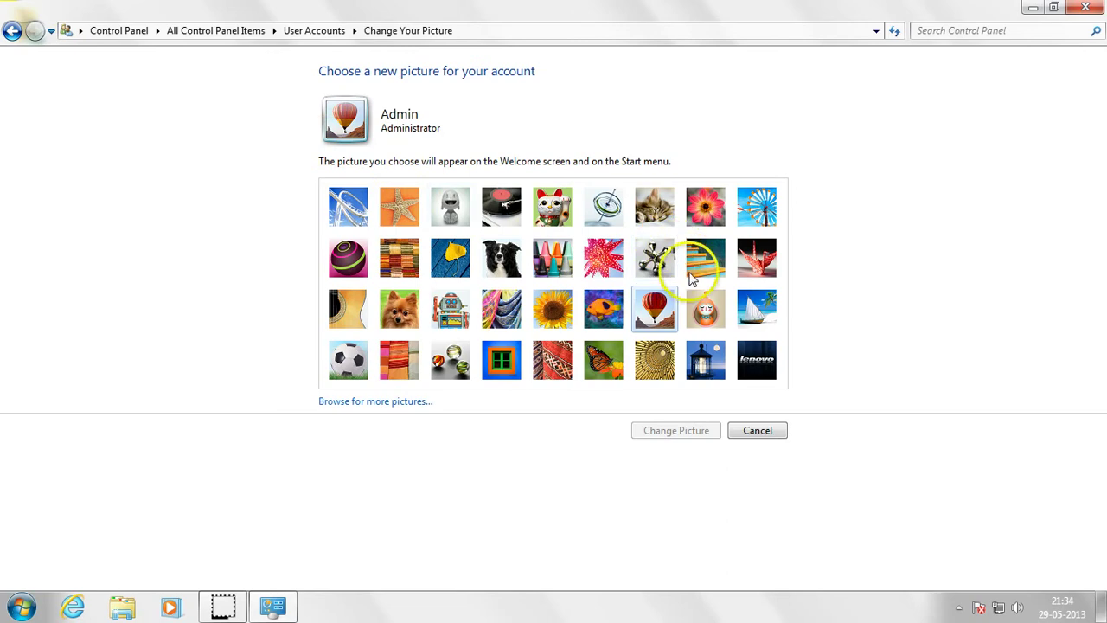
pyautogui.click(403, 407)
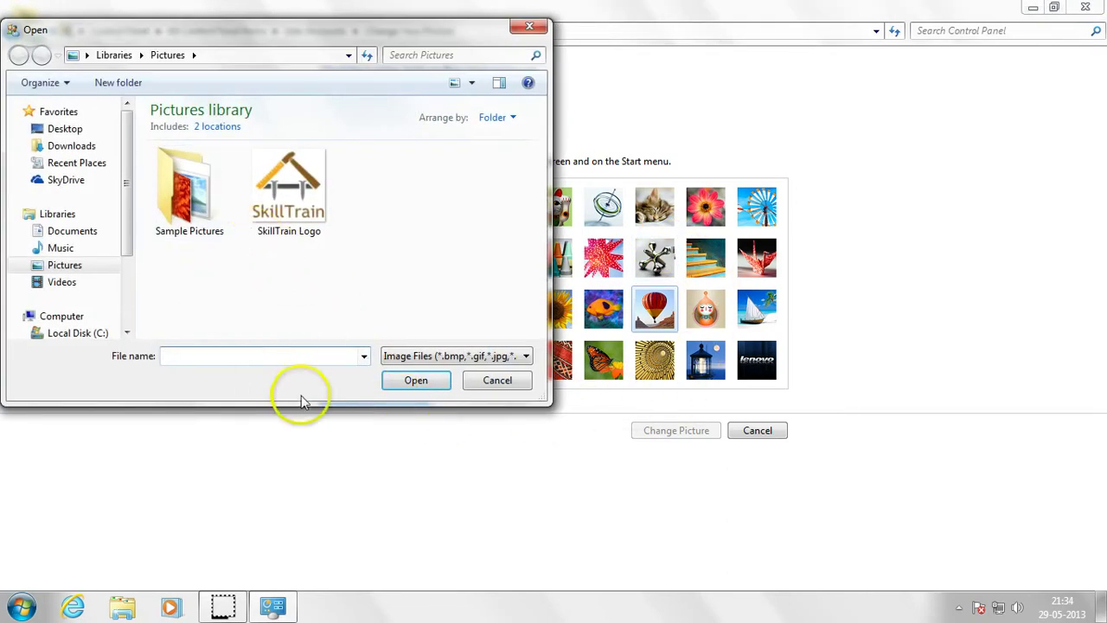
pyautogui.doubleClick(316, 208)
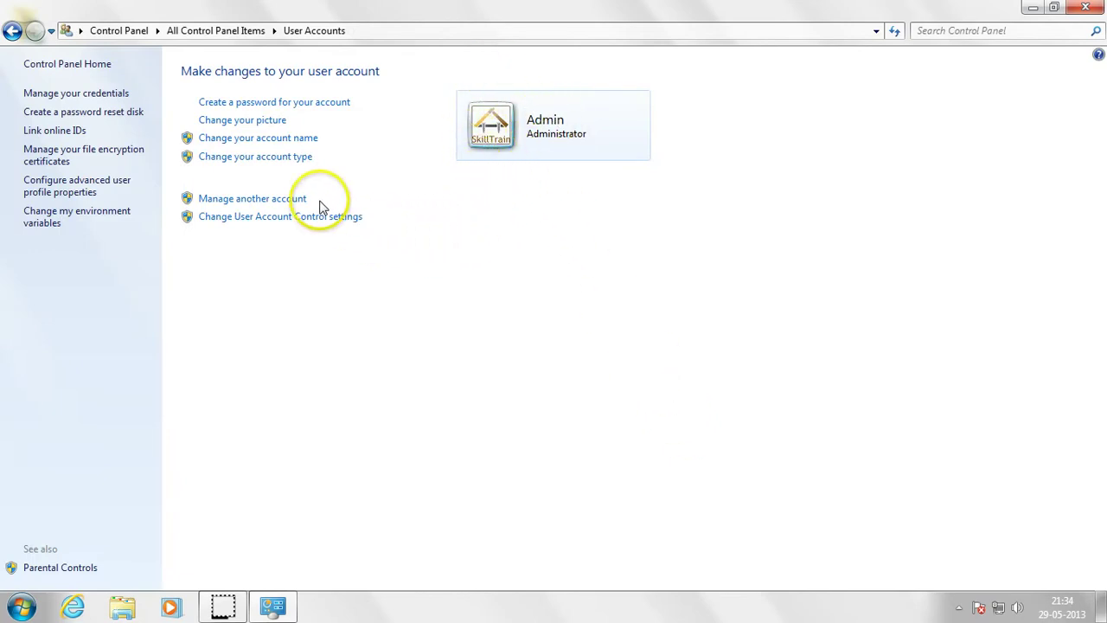
# View the change options for the Lenovo account and the Guest account's activation page, and return to User Accounts without changes
pyautogui.click(289, 200)
pyautogui.click(623, 120)
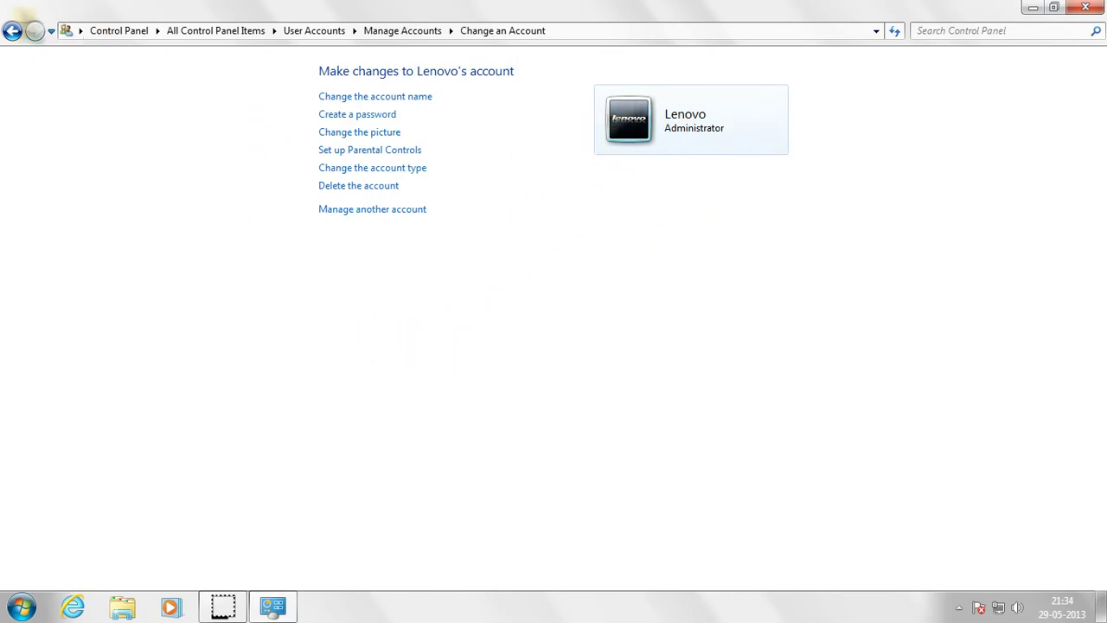
pyautogui.click(11, 31)
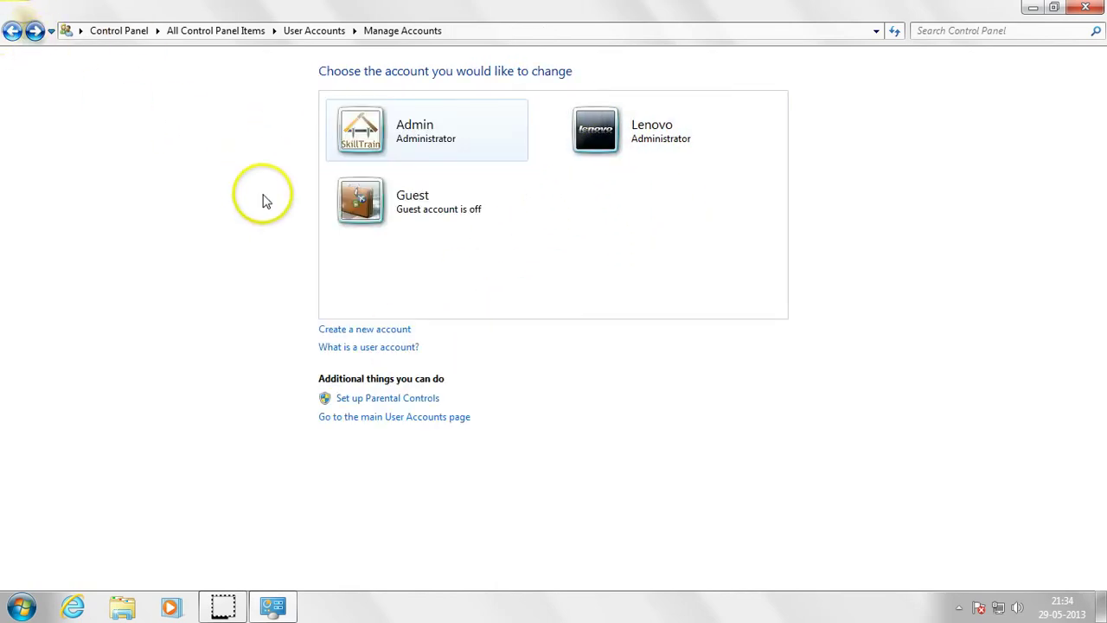
pyautogui.click(451, 215)
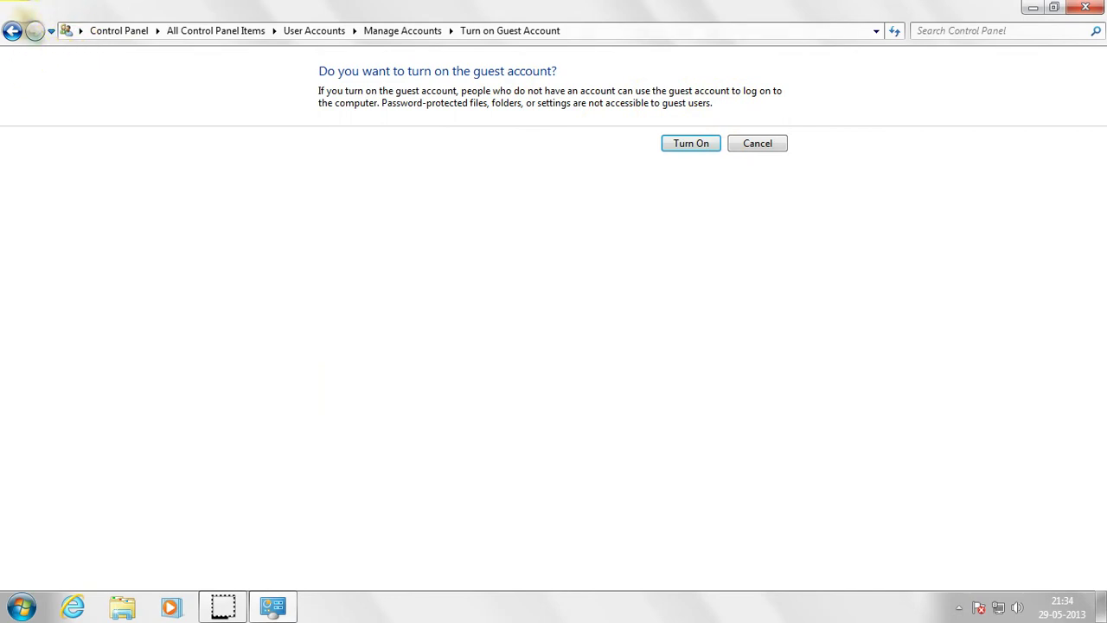
pyautogui.click(13, 31)
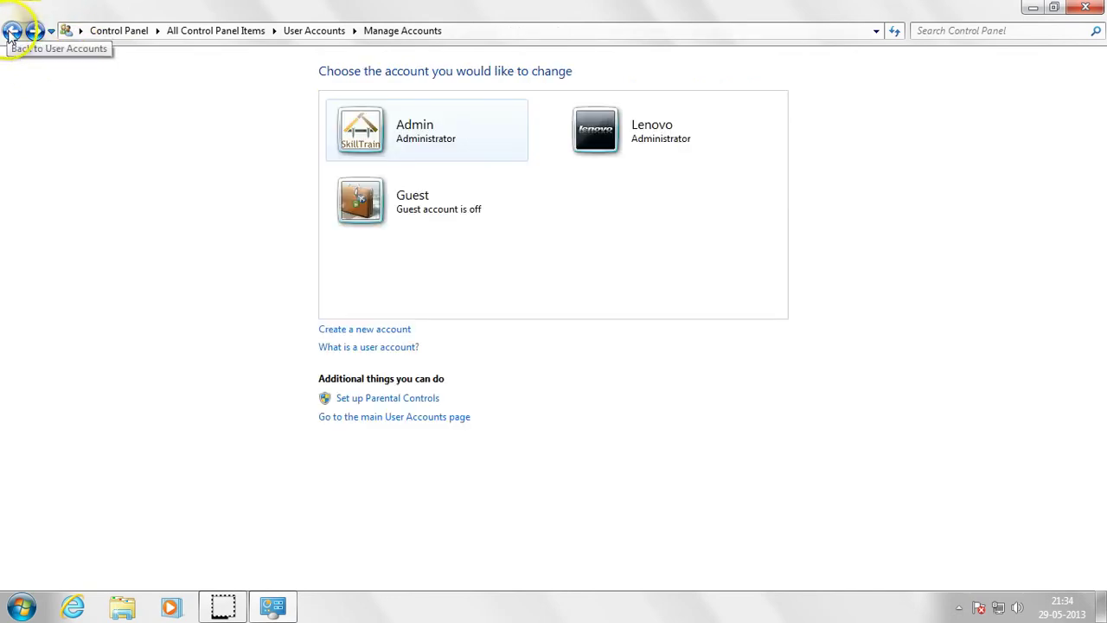
pyautogui.click(12, 31)
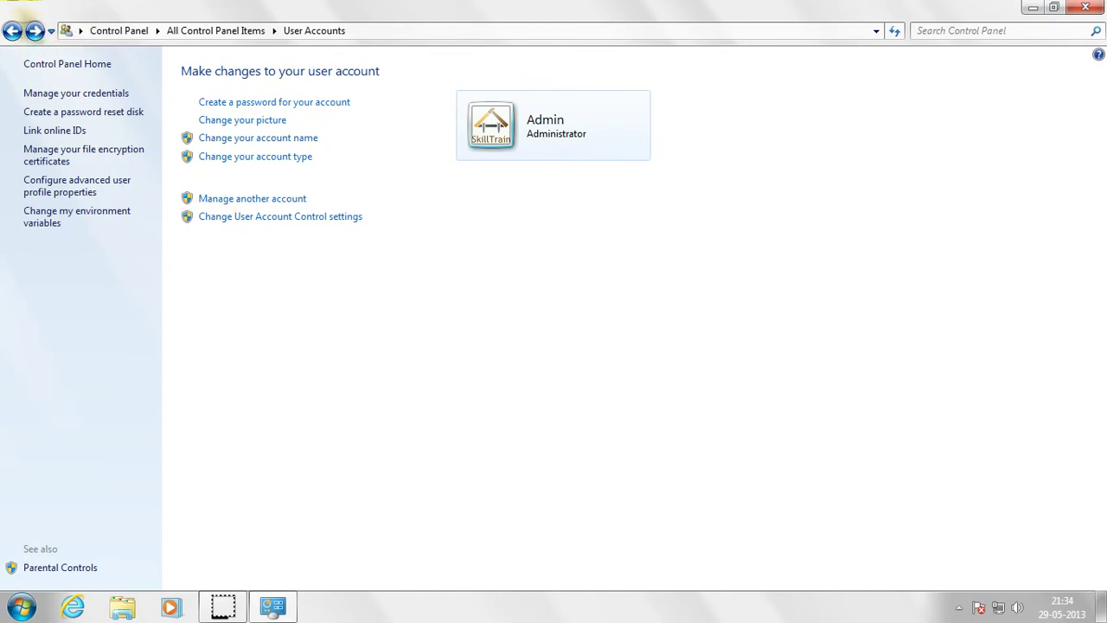
# Return to the main Control Panel and display all its items as large icons
pyautogui.click(11, 31)
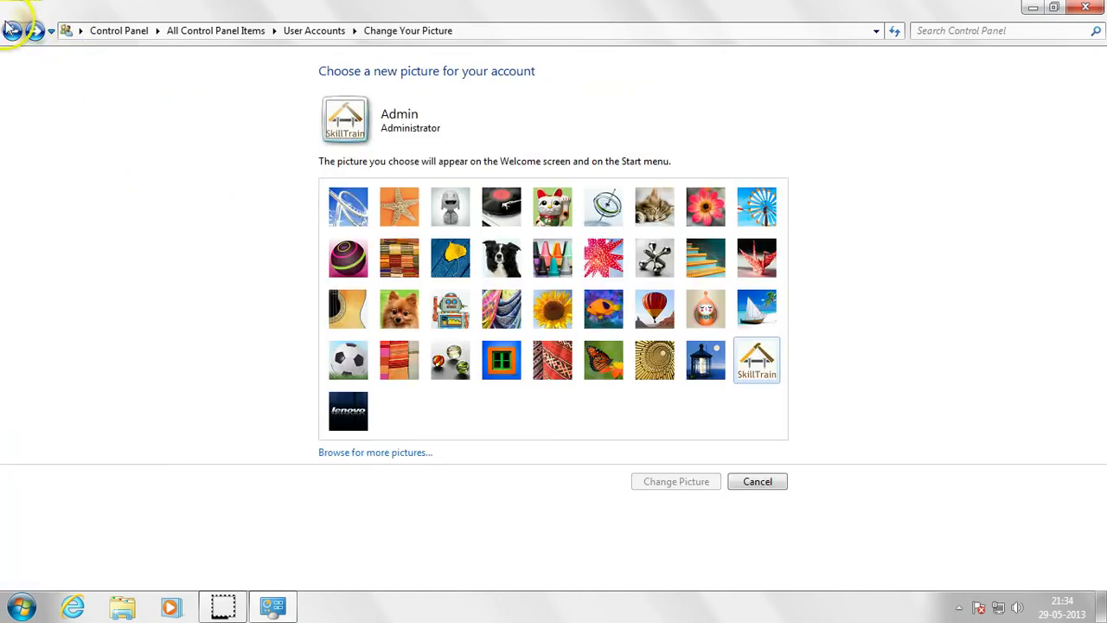
pyautogui.click(130, 31)
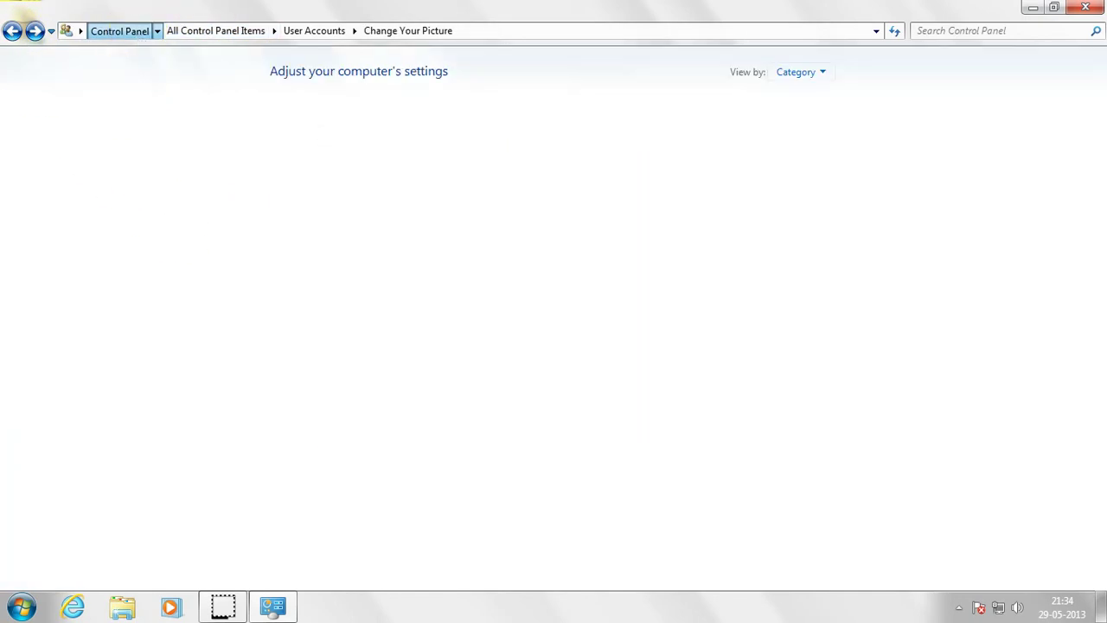
pyautogui.click(798, 73)
pyautogui.click(813, 138)
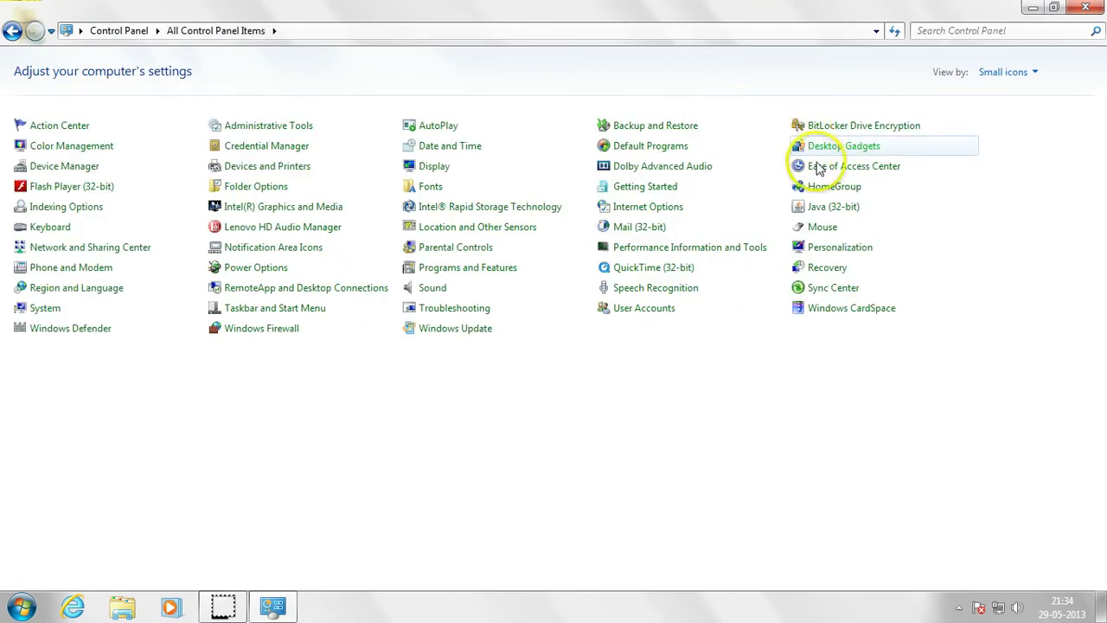
pyautogui.click(1030, 72)
pyautogui.click(1029, 118)
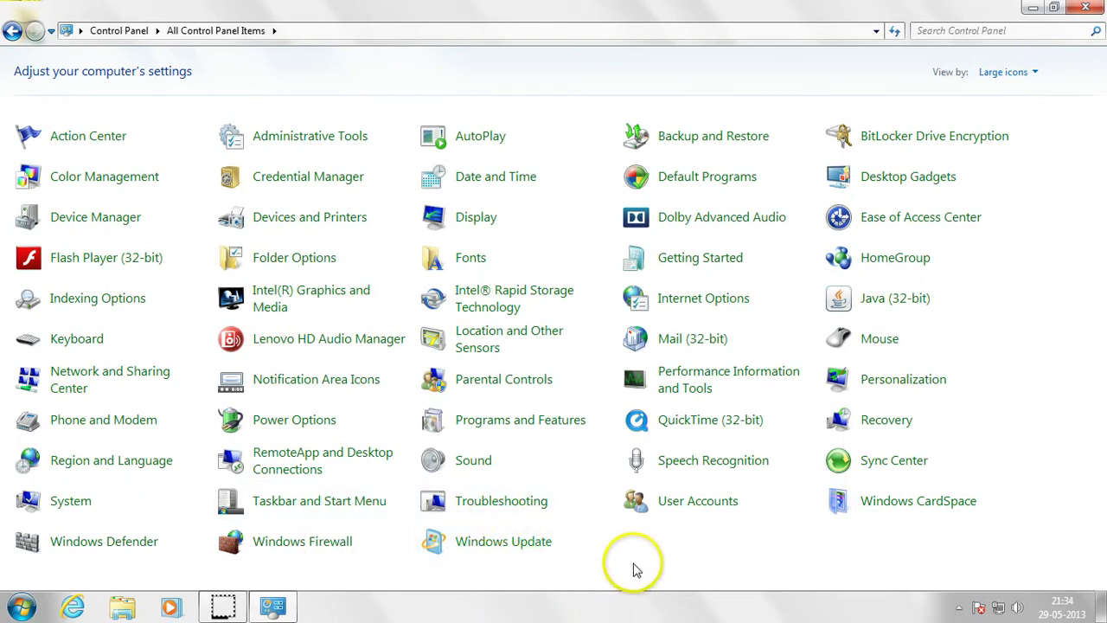
# Start a check for updates in Windows Update and return to all Control Panel items
pyautogui.click(522, 549)
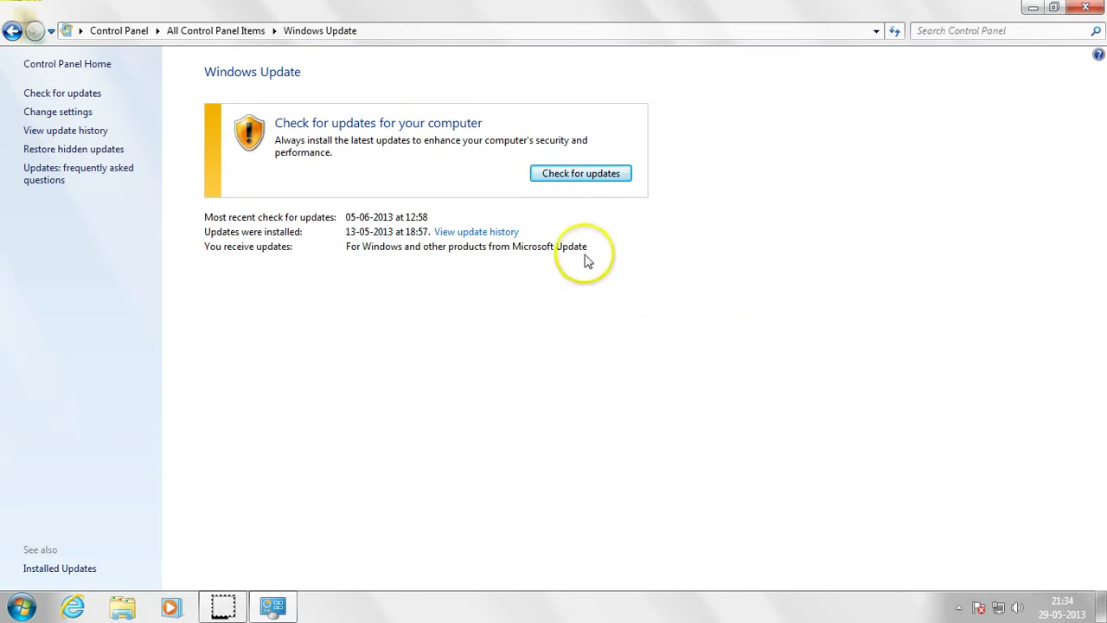
pyautogui.click(581, 176)
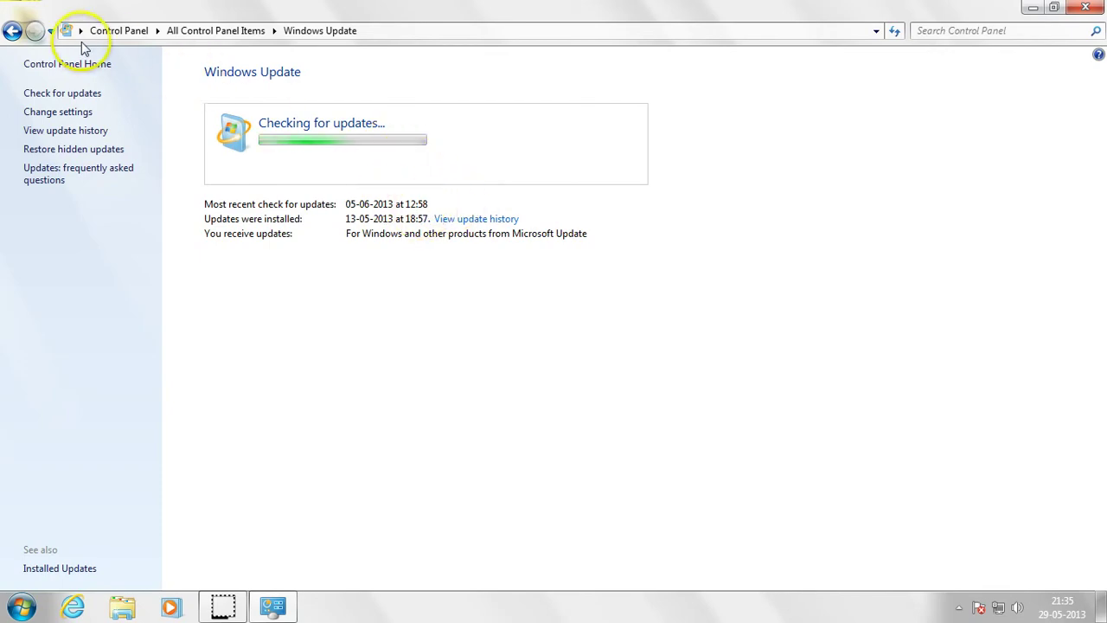
pyautogui.click(12, 31)
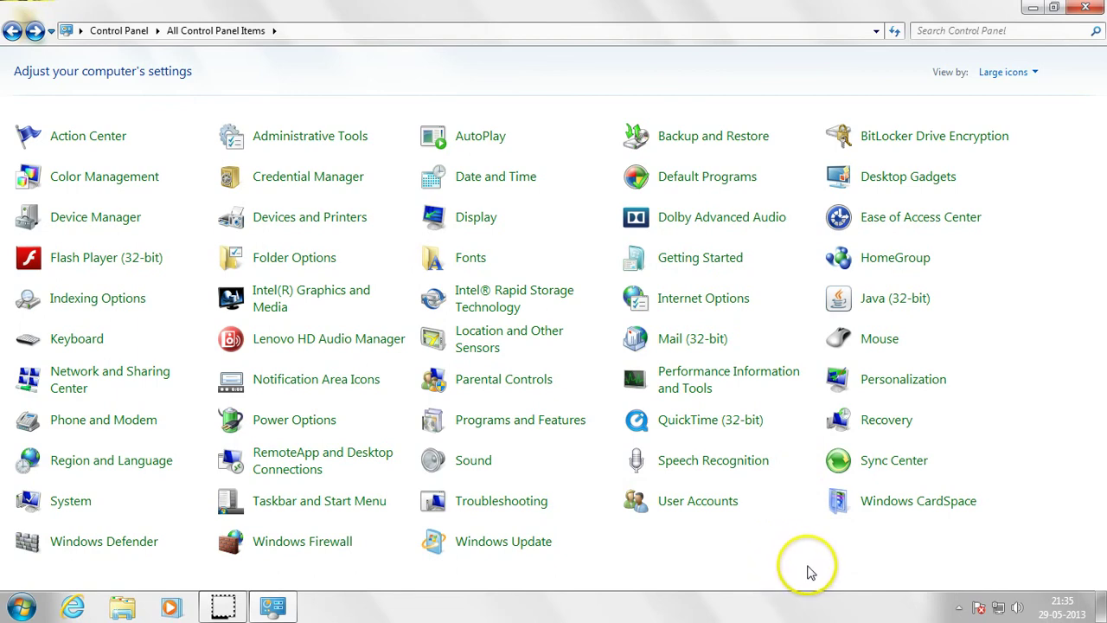
# View the computer's basic System information, browse the advanced, computer name and other System Properties pages without changes, and close Control Panel
pyautogui.click(74, 514)
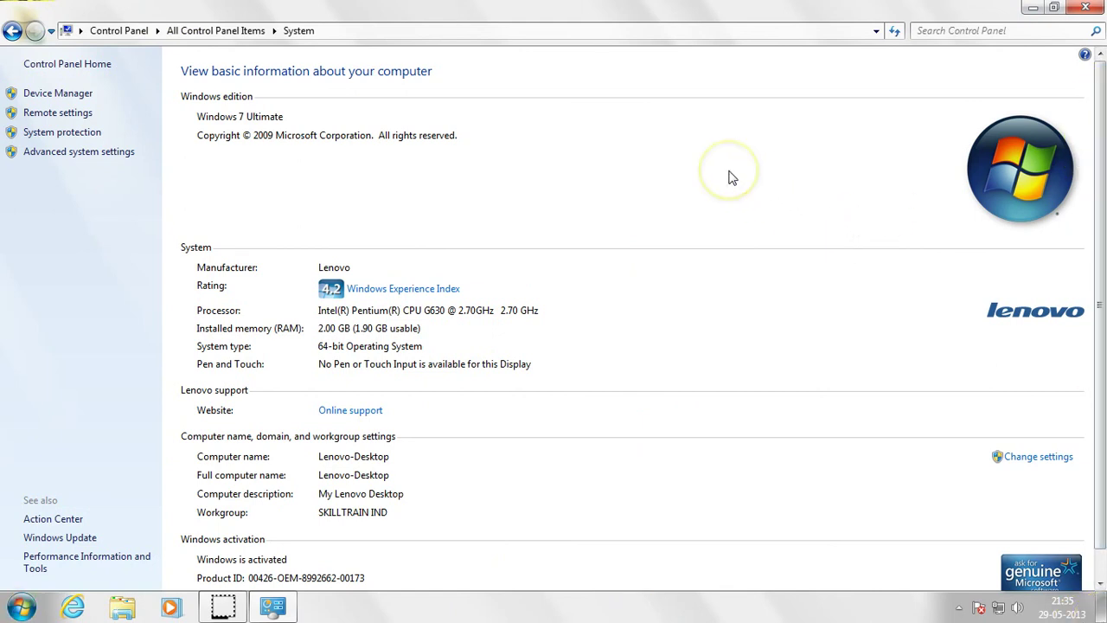
pyautogui.click(637, 202)
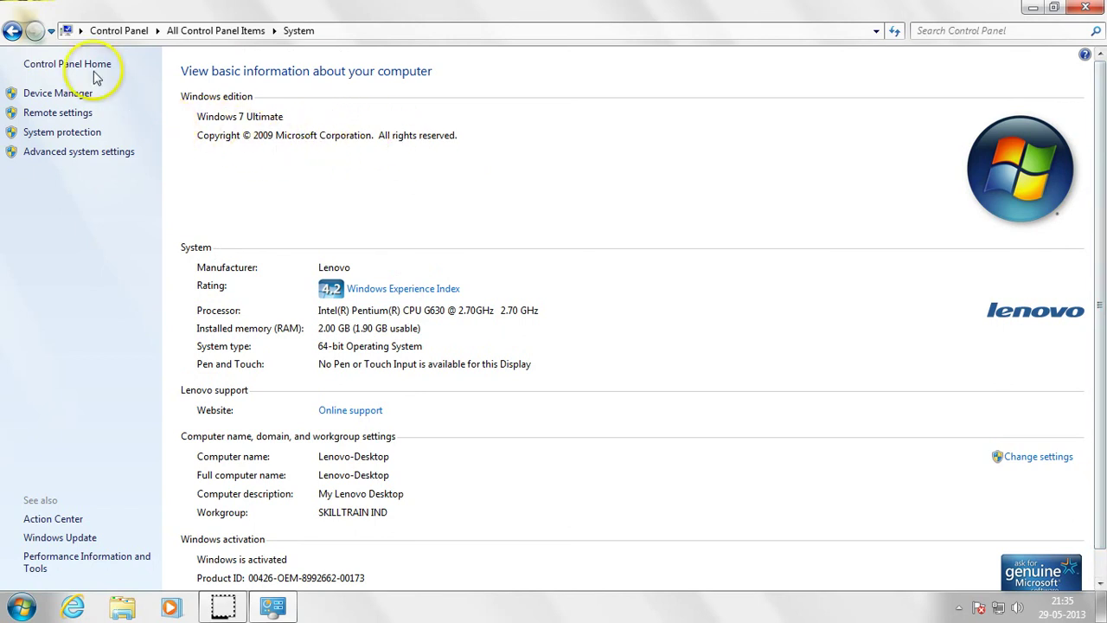
pyautogui.click(76, 154)
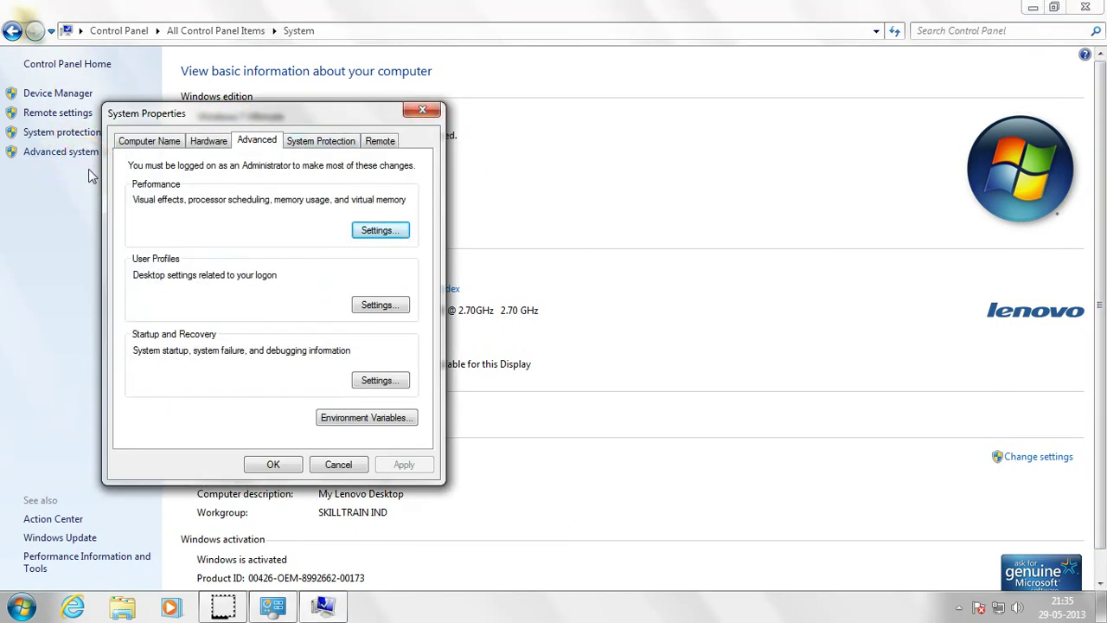
pyautogui.hotkey('ctrl', 'shift', 'Tab')
pyautogui.hotkey('ctrl', 'shift', 'Tab')
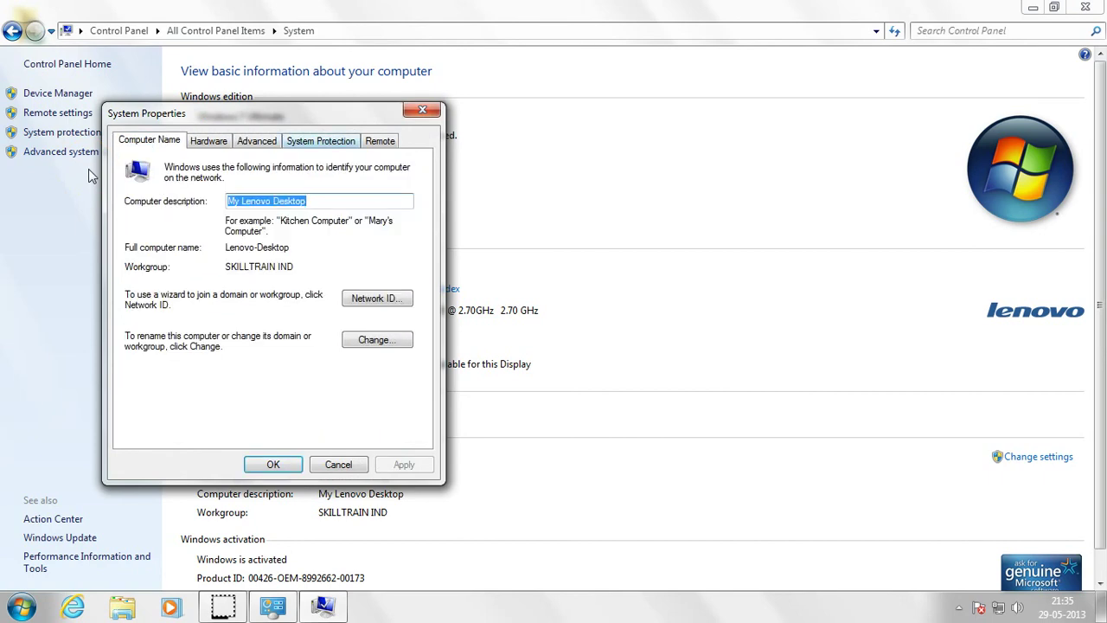
pyautogui.hotkey('ctrl', 'shift', 'Tab')
pyautogui.hotkey('ctrl', 'shift', 'Tab')
pyautogui.click(415, 110)
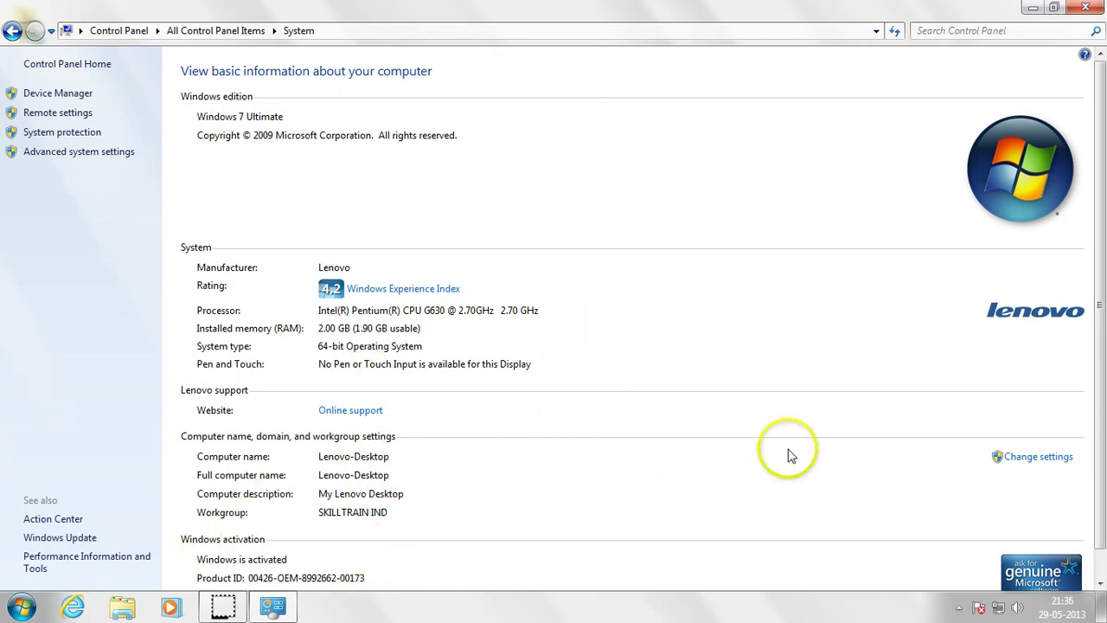
pyautogui.click(1086, 7)
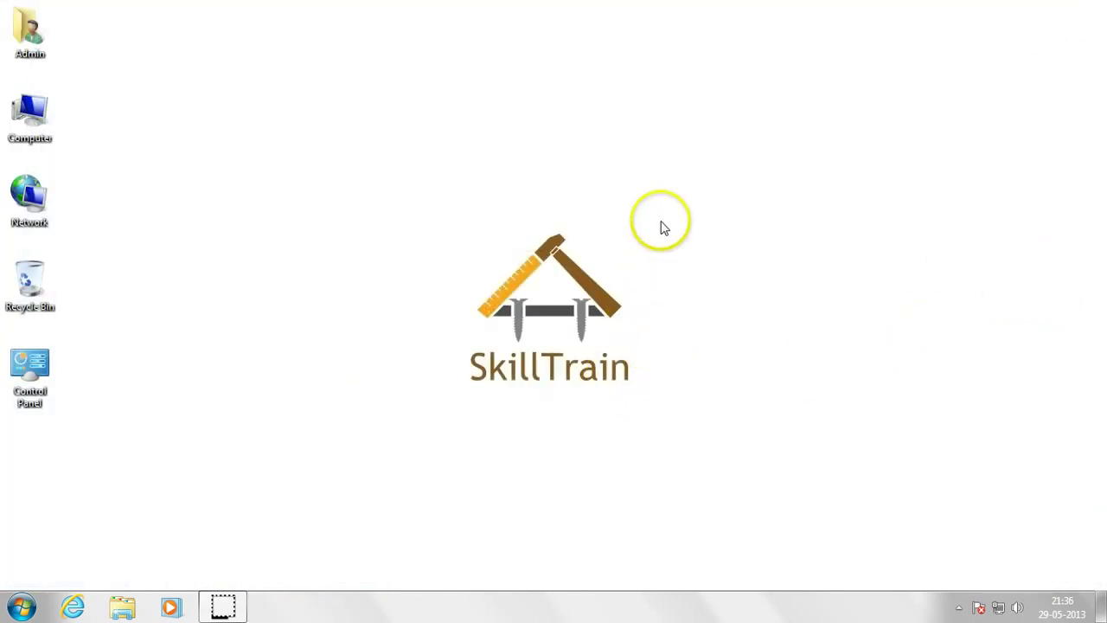